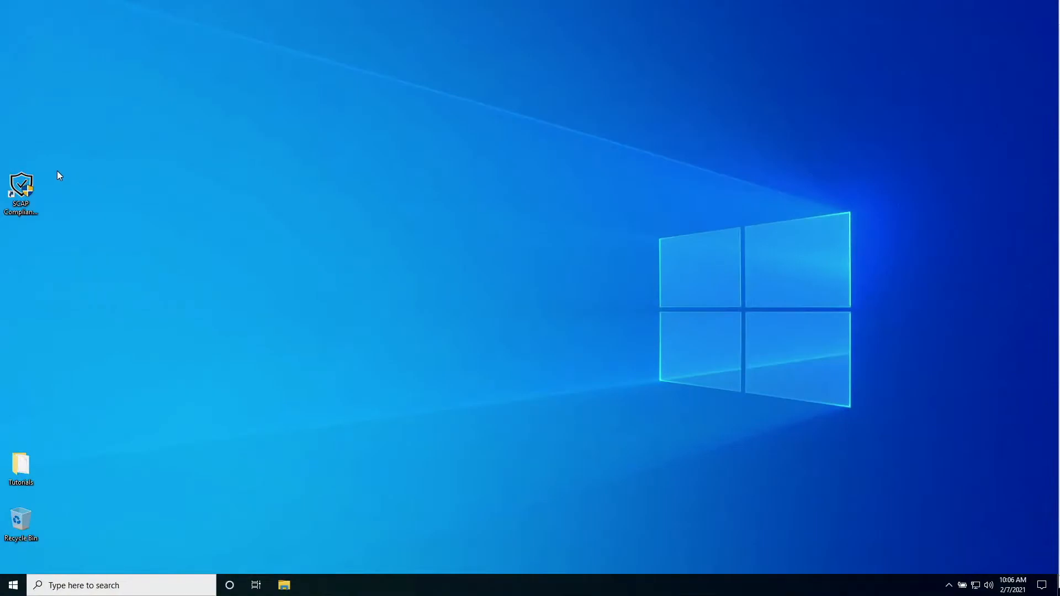
Launch SCAP Compliance Checker, allow it to make changes to the device, and run a local scan with the enabled SCAP content.
double_click(24, 186)
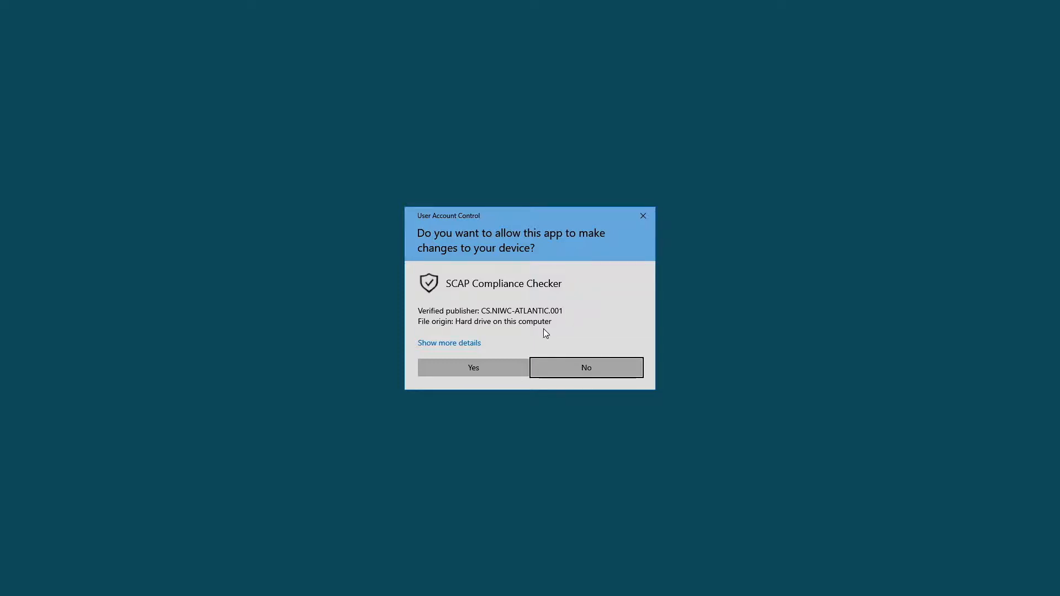
click(499, 374)
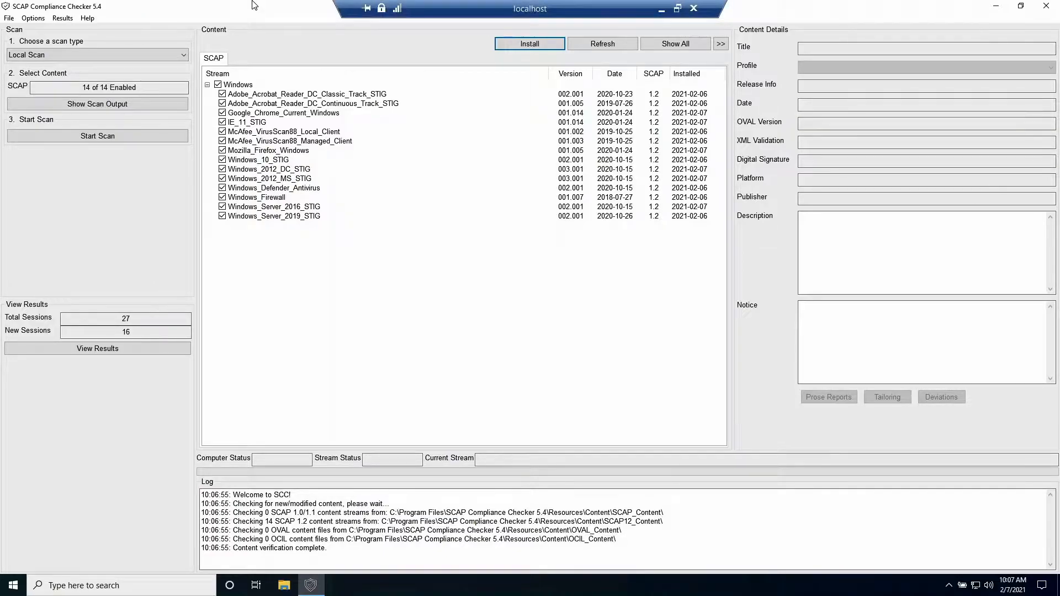
click(98, 136)
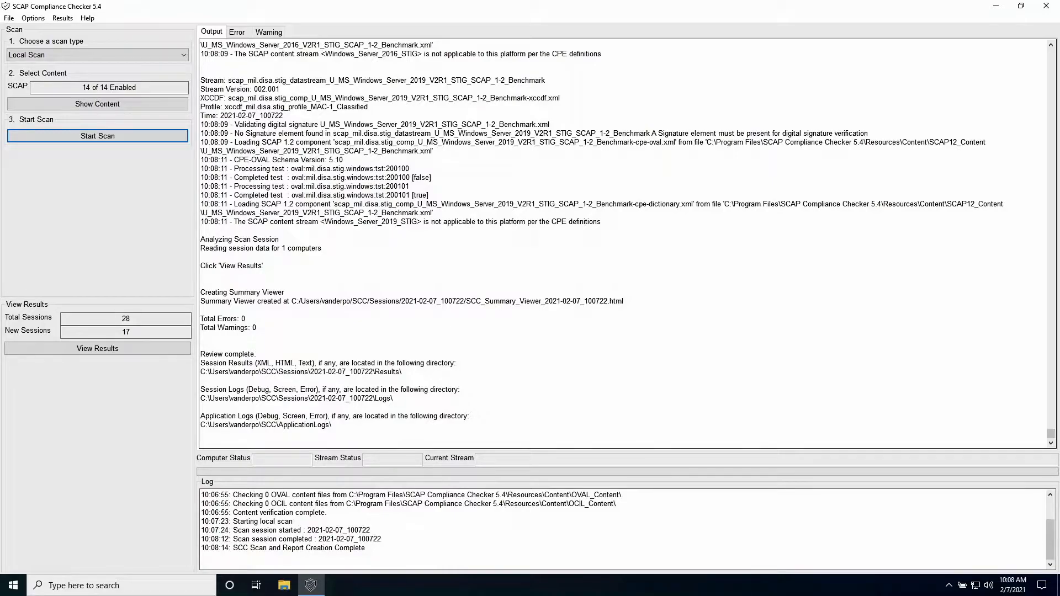
Examine the session results, session logs and application logs directories listed at the end of the scan output.
click(403, 372)
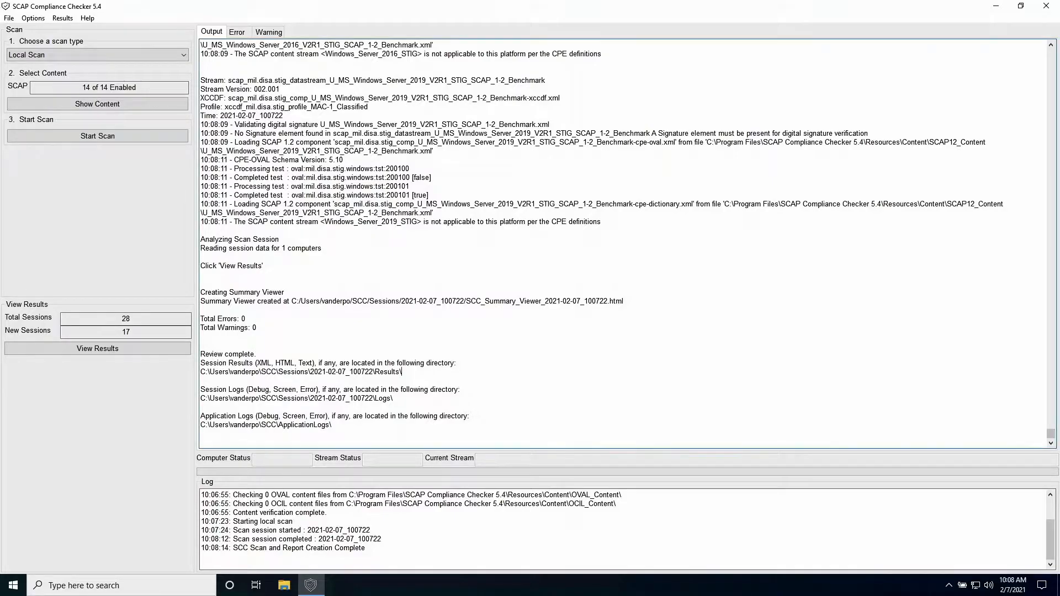
drag(201, 381, 201, 362)
click(303, 390)
drag(332, 425, 292, 364)
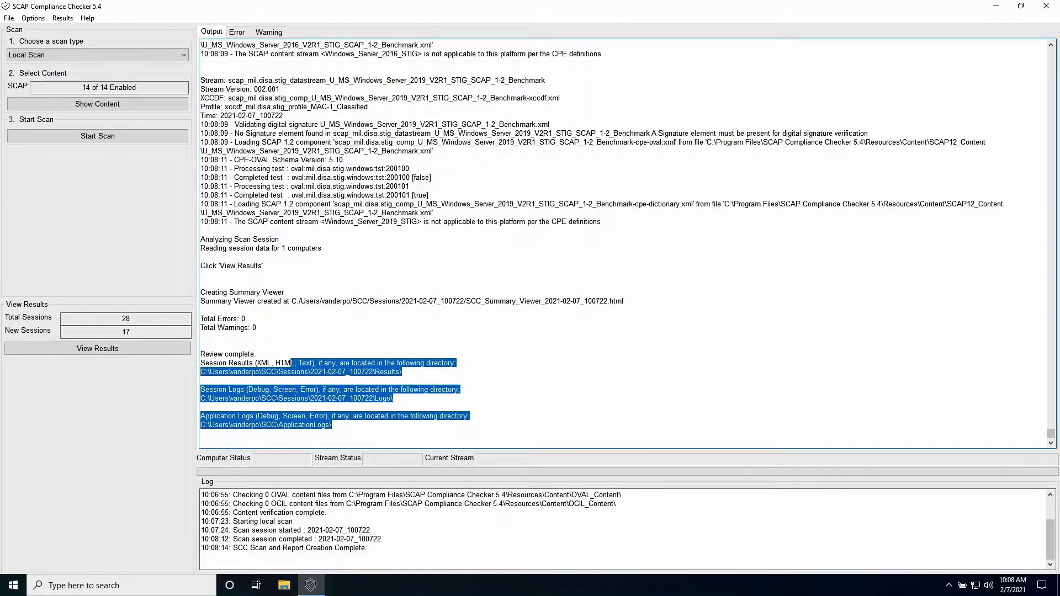
click(256, 354)
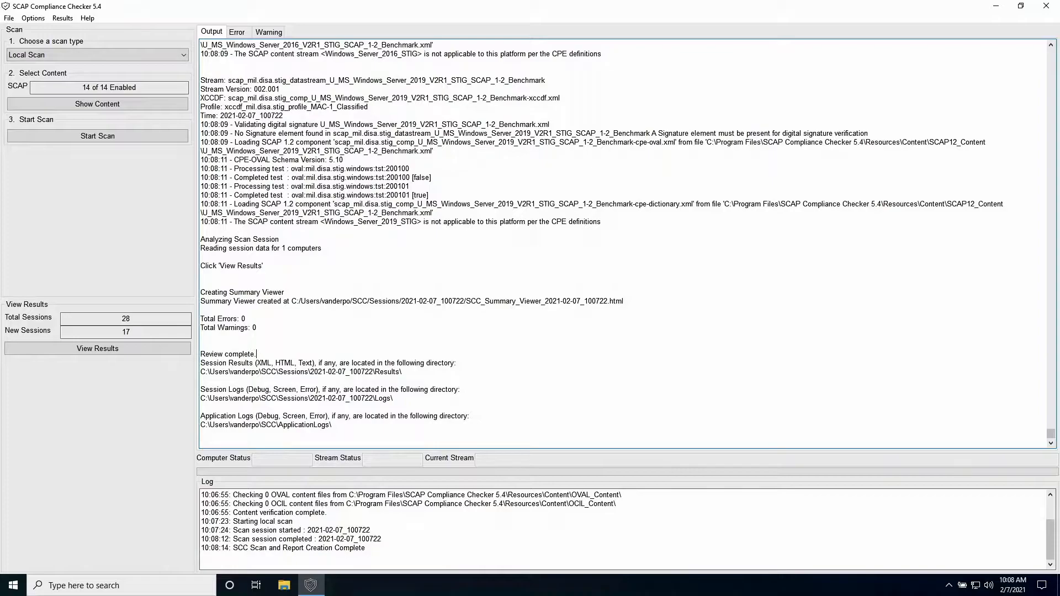
Open the scan results viewer and inspect the directory of session 2021-02-07_100722 in File Explorer, closing the folder when done.
click(149, 353)
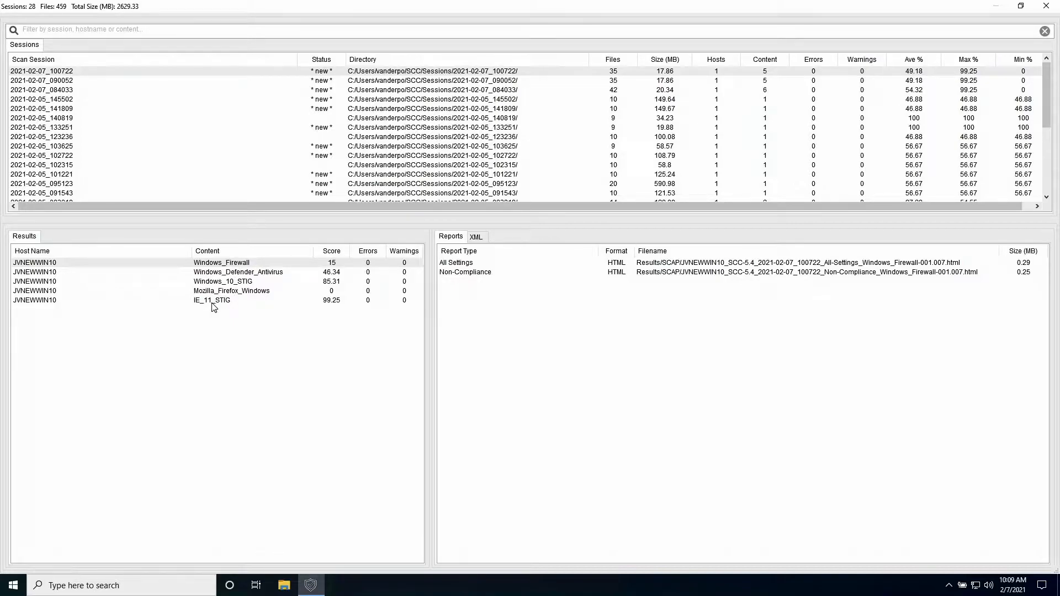
click(486, 267)
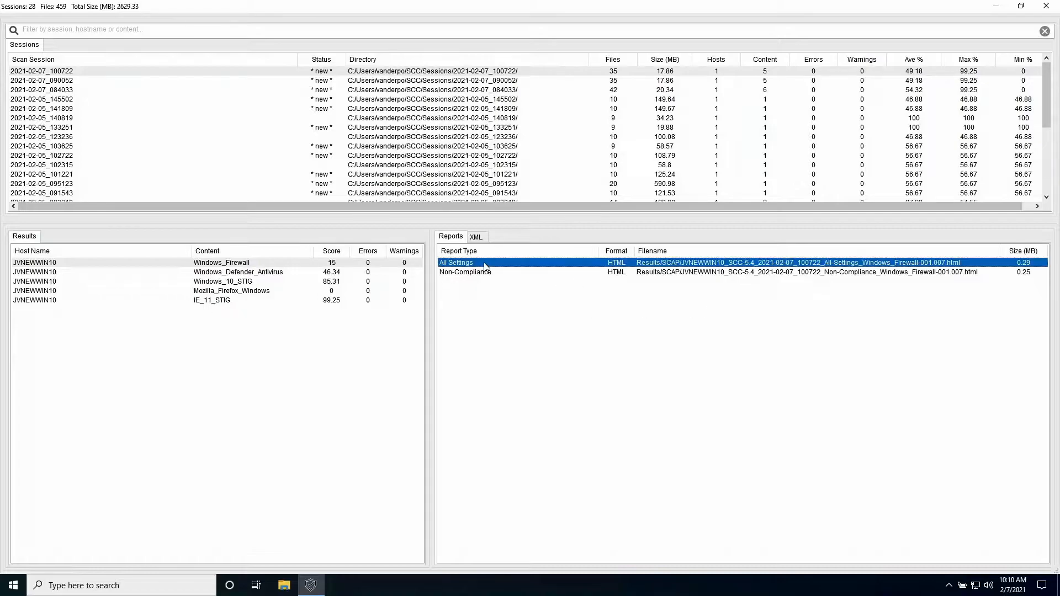
click(507, 75)
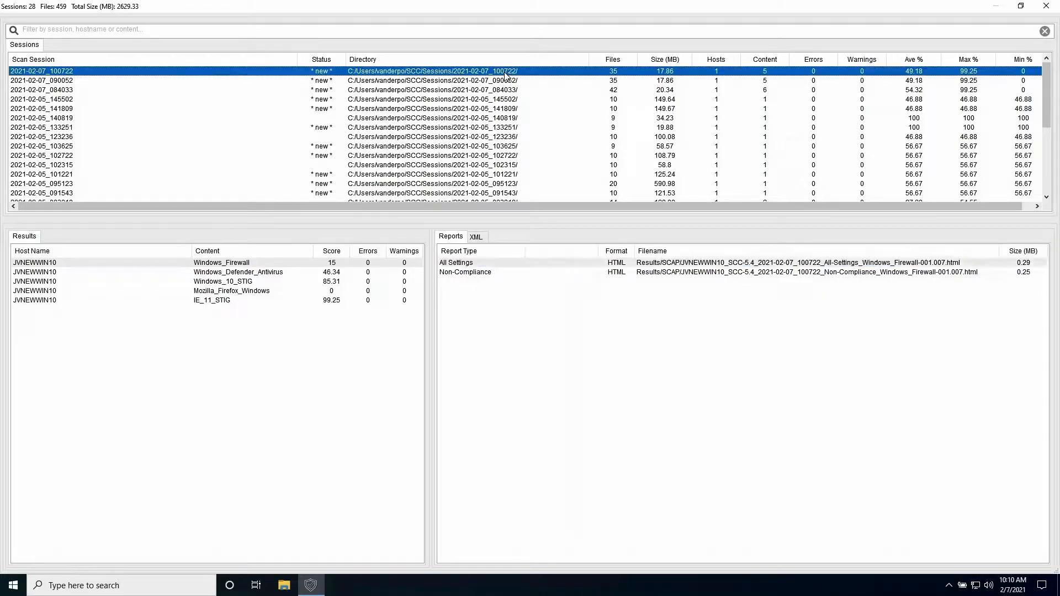
right_click(507, 75)
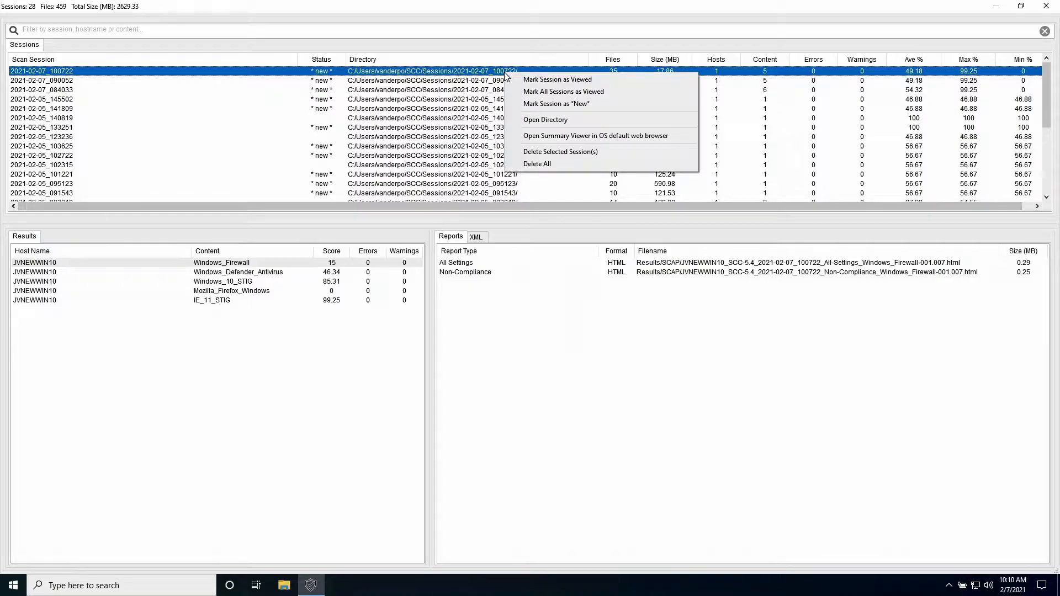
click(536, 122)
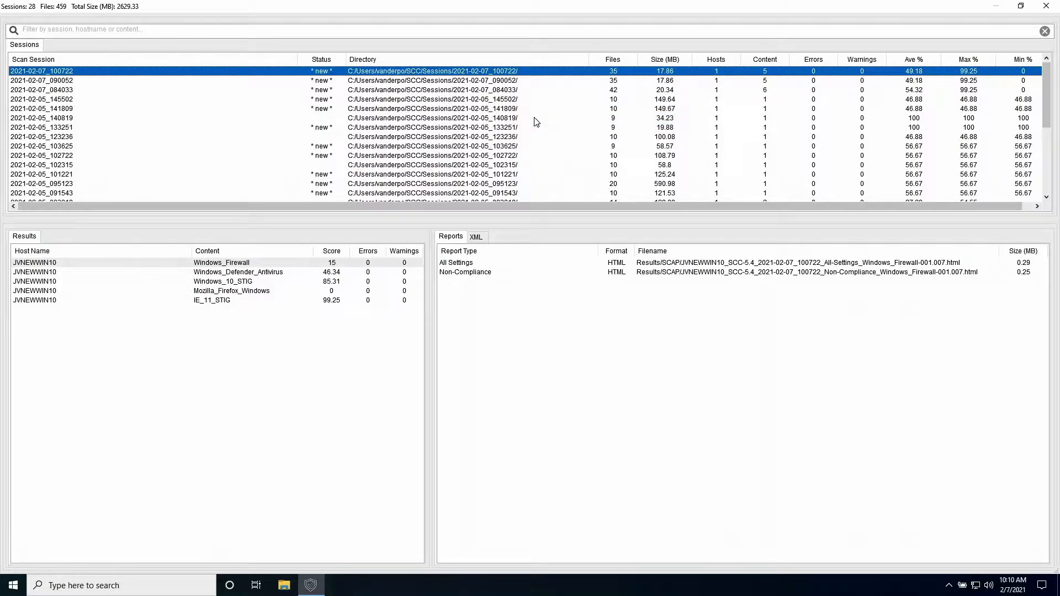
click(1021, 6)
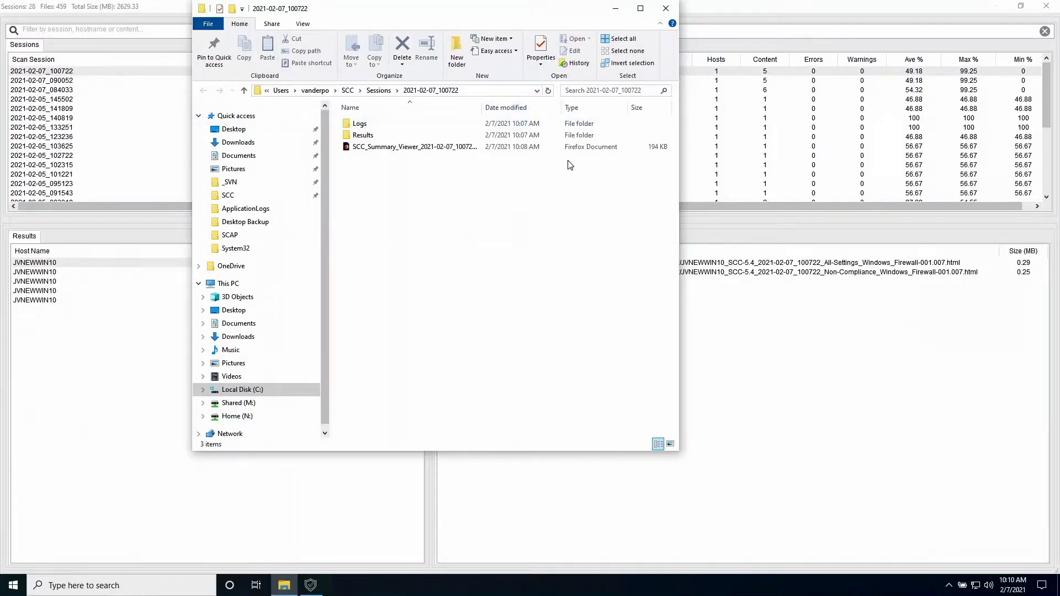
click(665, 8)
right_click(522, 71)
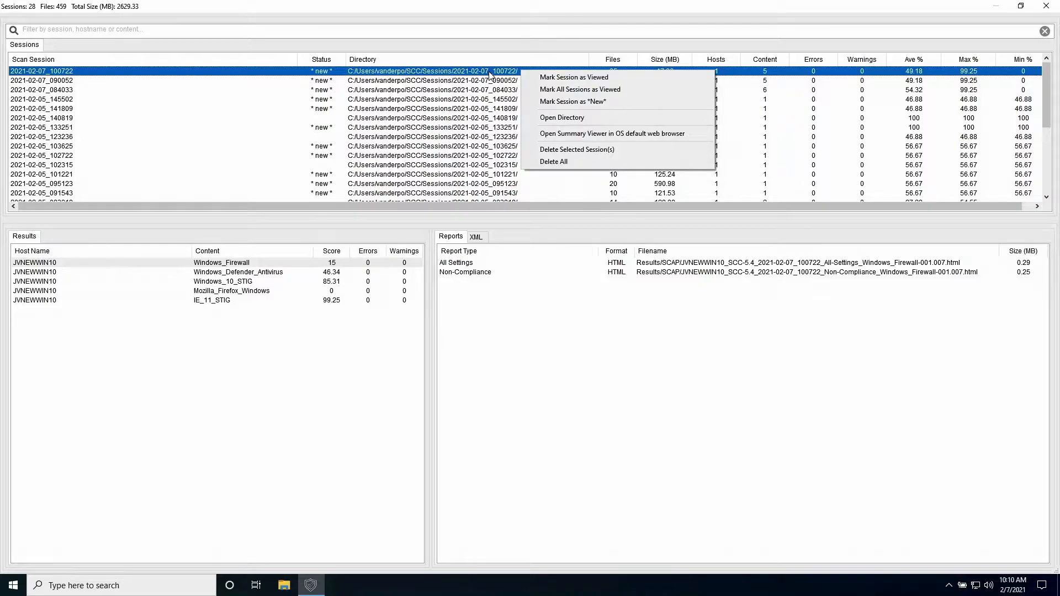
click(460, 72)
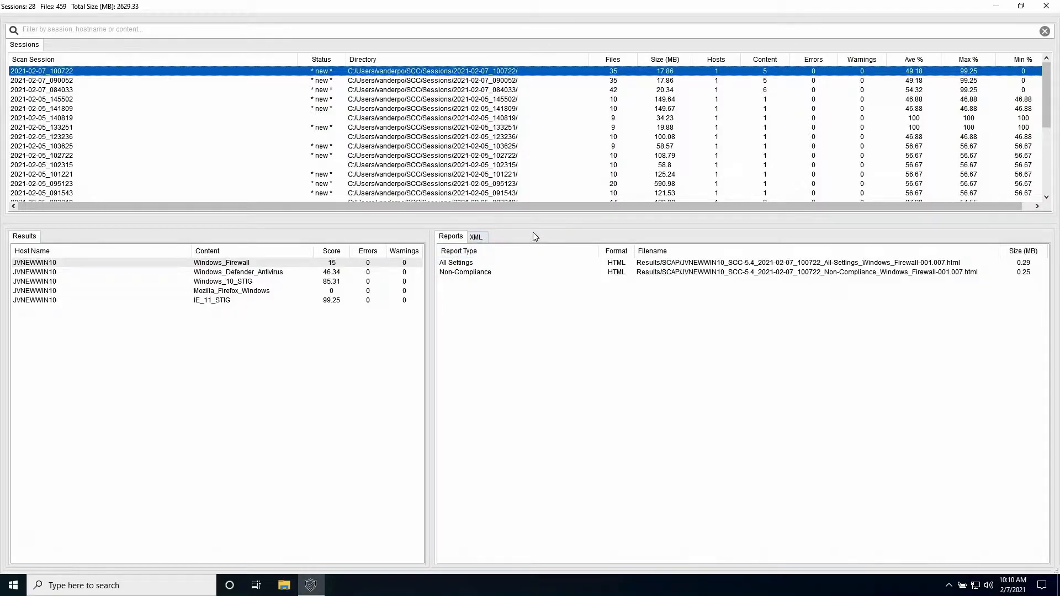
Review the score and system information in the Windows_Firewall All Settings HTML report, and close the report.
click(535, 264)
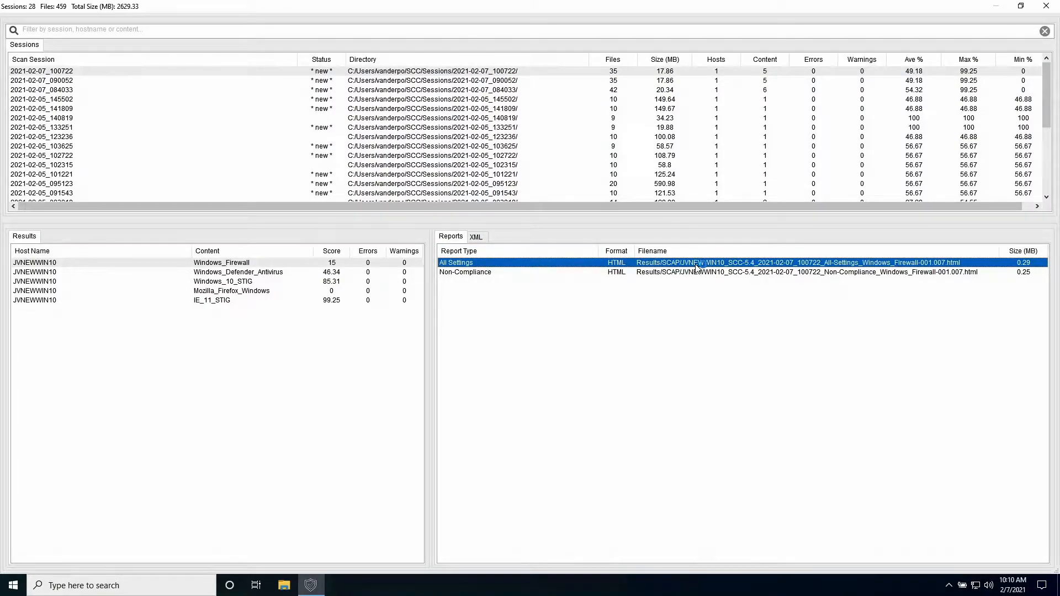
double_click(697, 264)
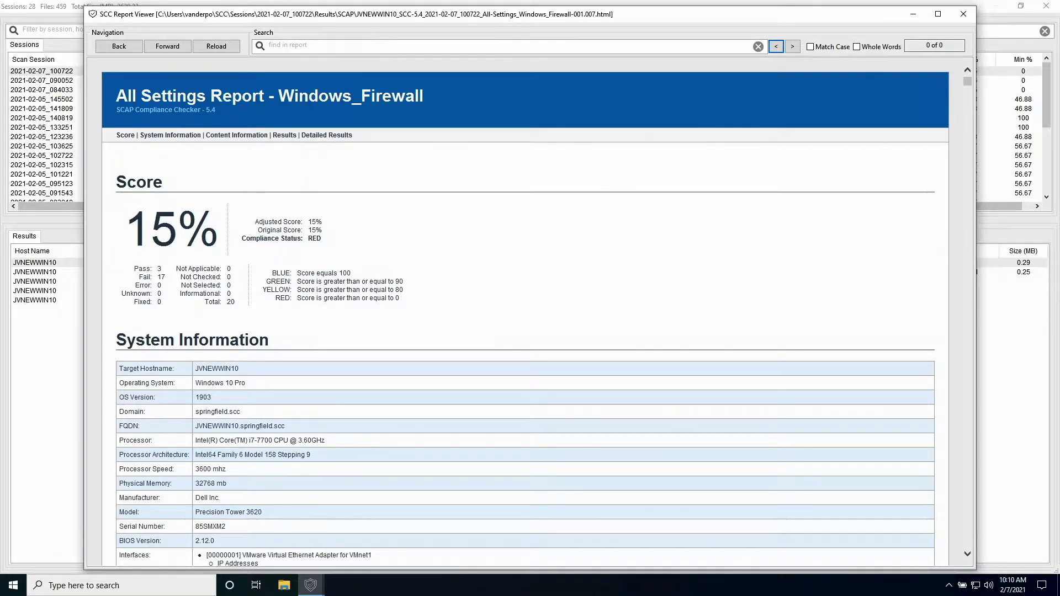
click(287, 46)
scroll(556, 281, down, 4)
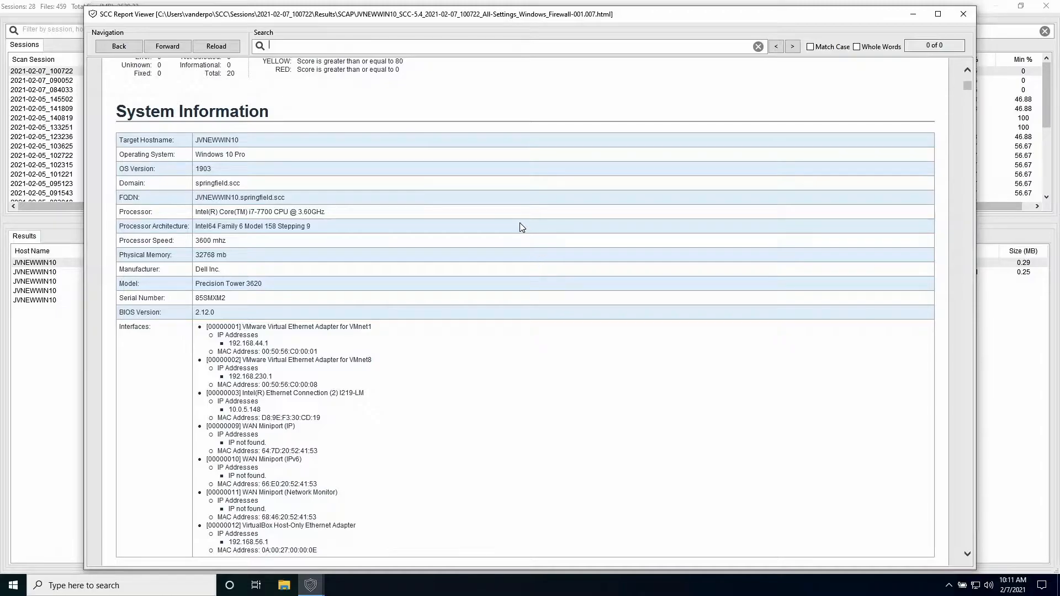
scroll(520, 228, up, 3)
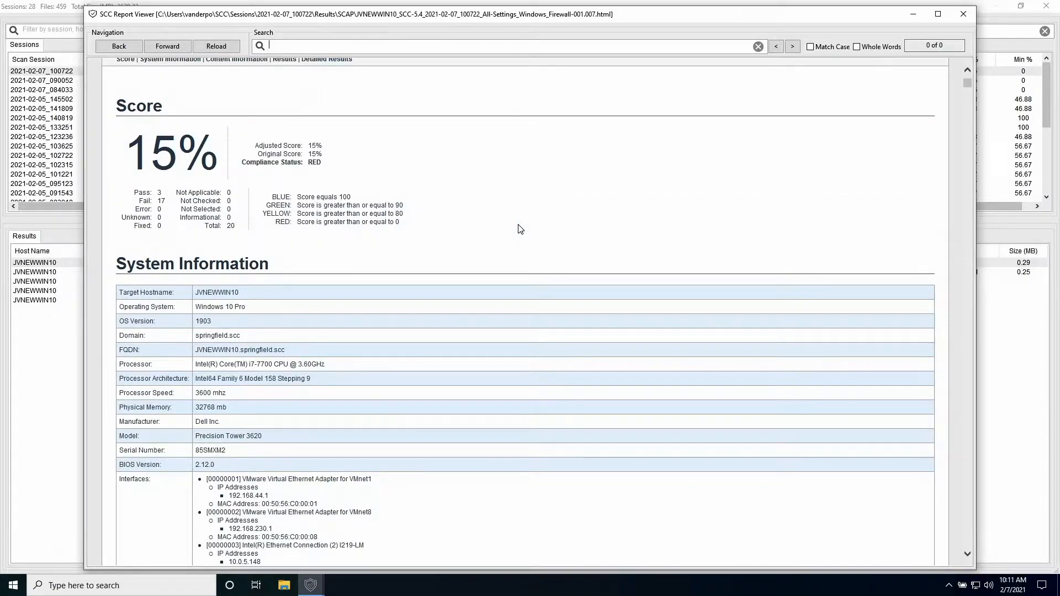
scroll(520, 228, up, 2)
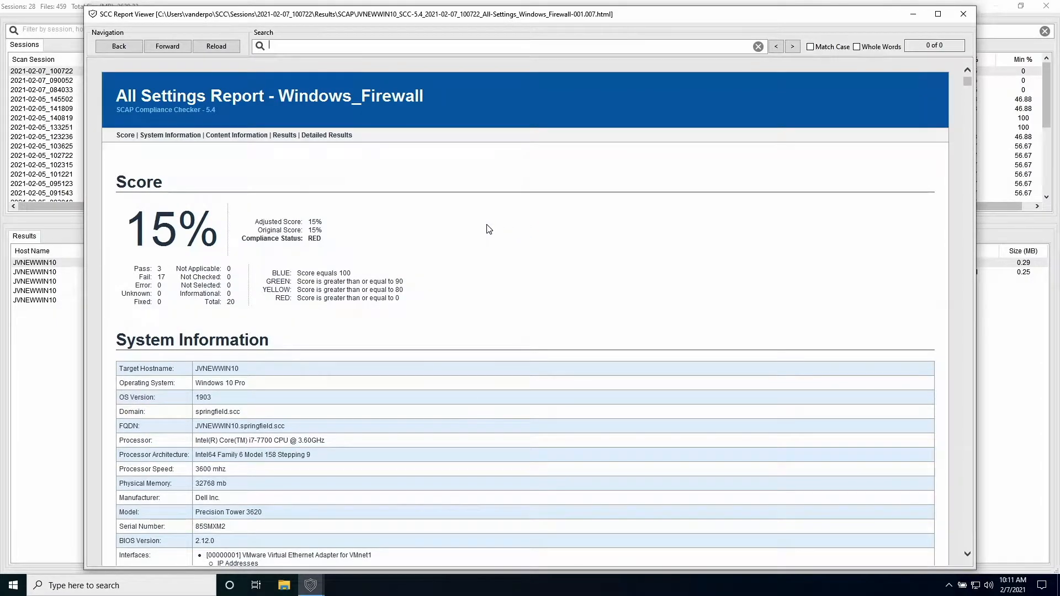
click(963, 14)
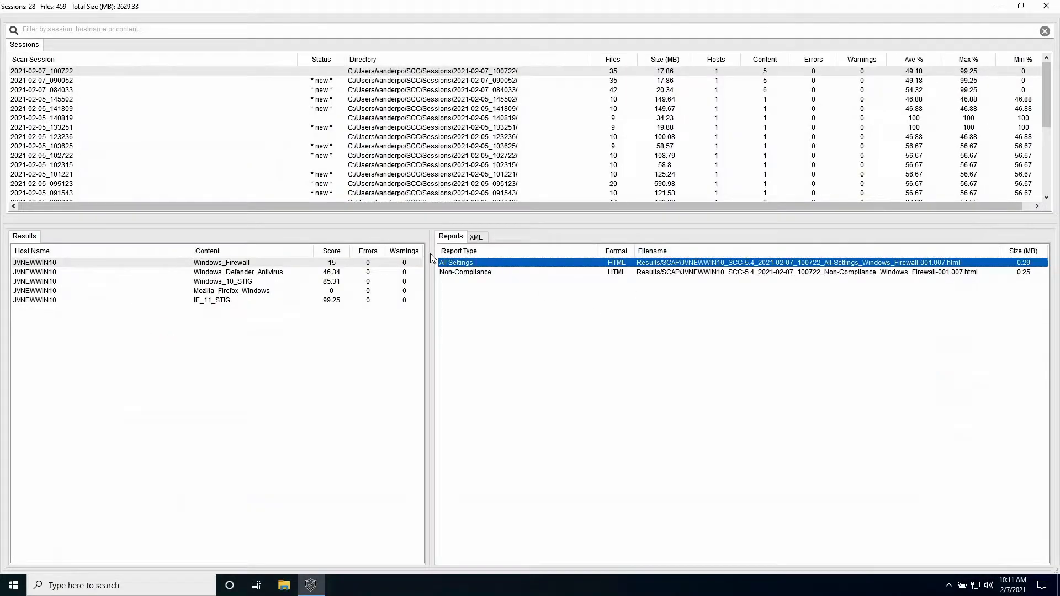
Open the Windows_10_STIG All Settings HTML report and read through its score, system information and content information to the rule results.
click(230, 281)
double_click(492, 262)
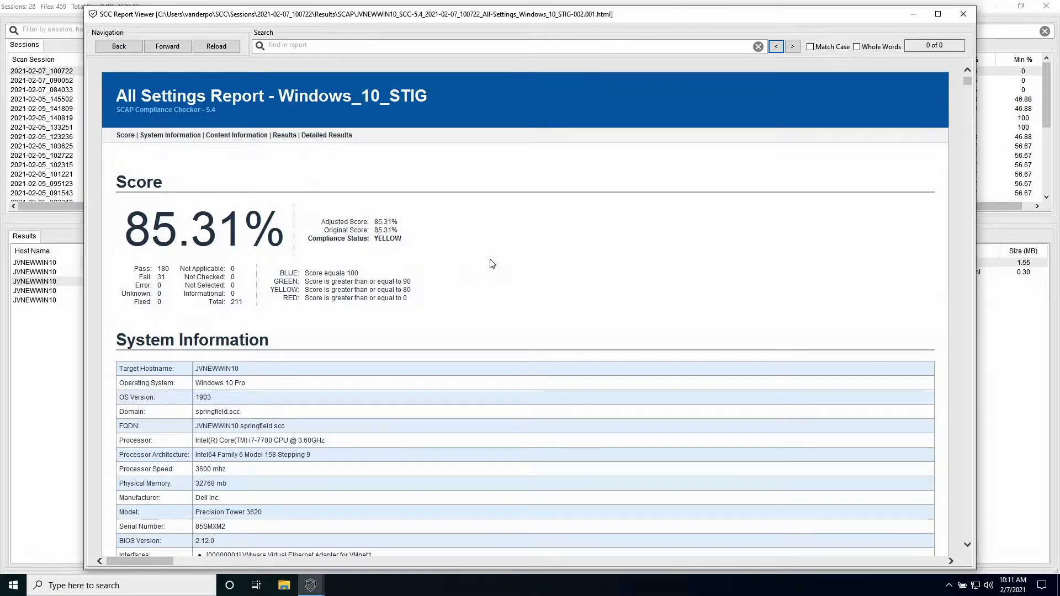
scroll(475, 309, down, 3)
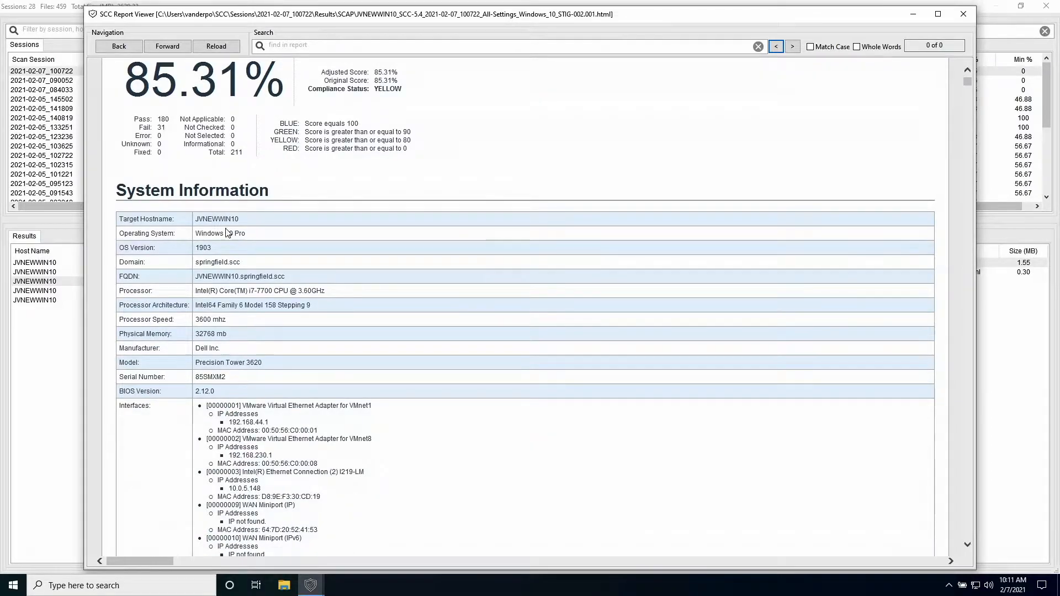
scroll(278, 319, down, 6)
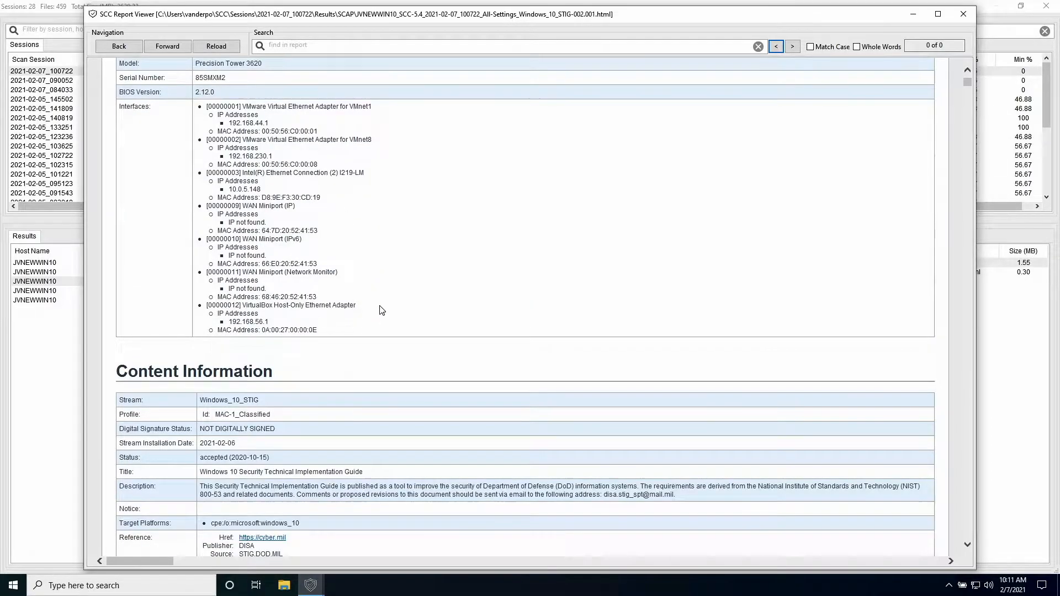
scroll(379, 308, down, 1)
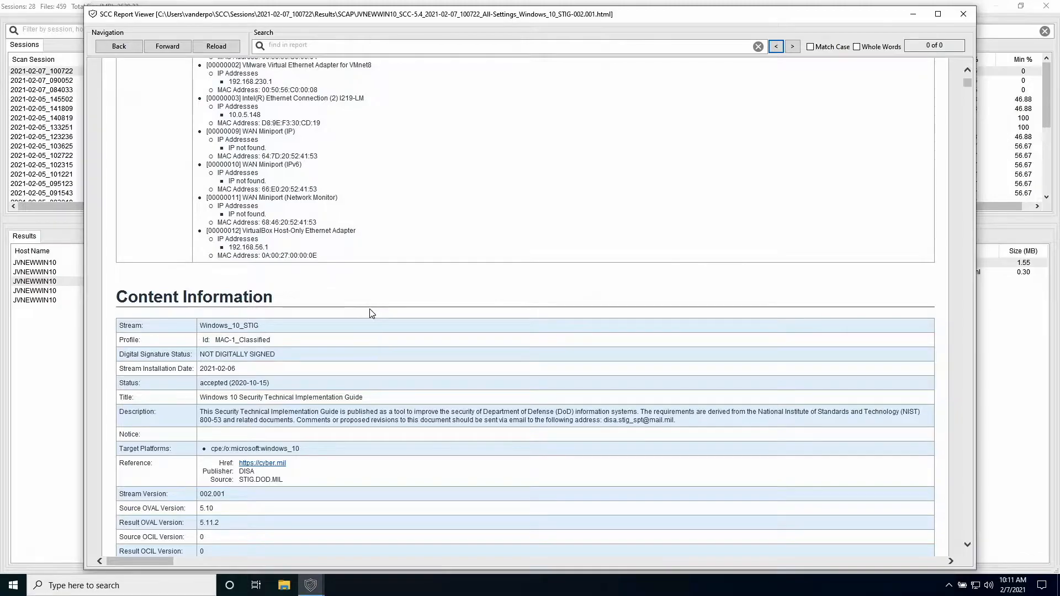
scroll(372, 308, down, 4)
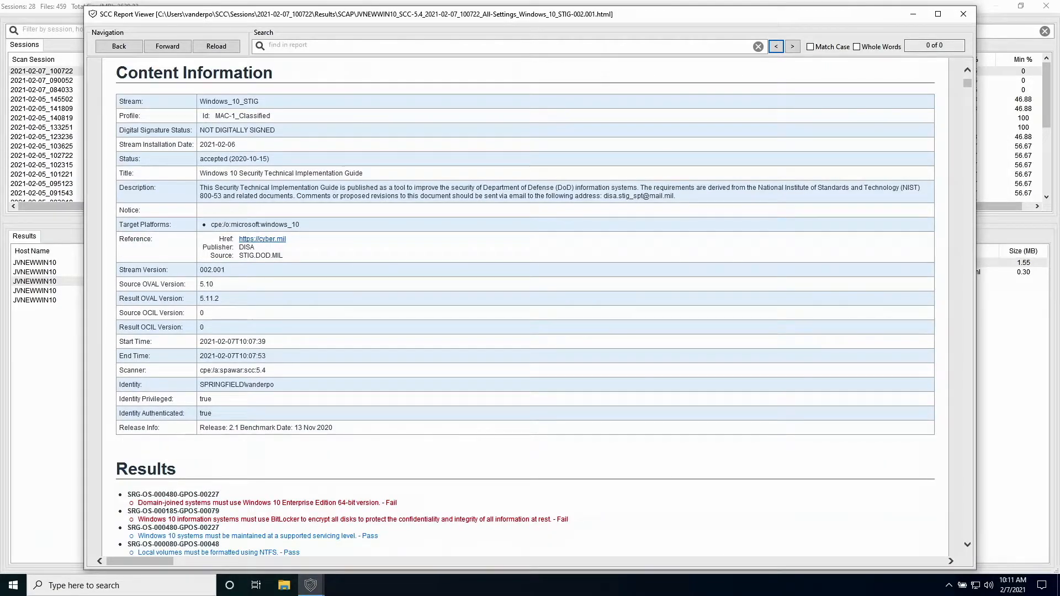
scroll(469, 324, down, 4)
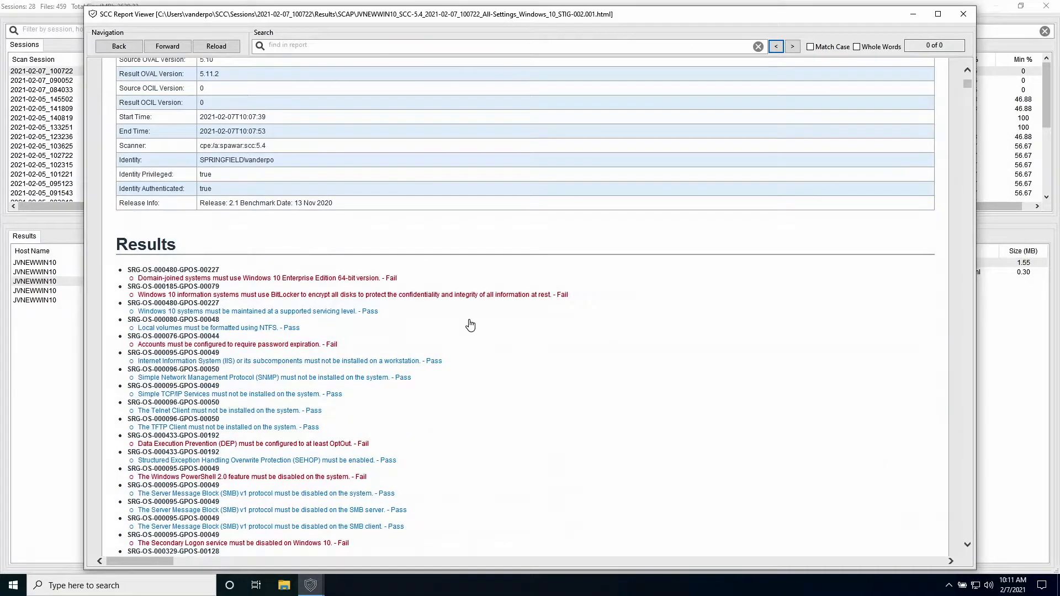
Examine the definitions and tests of the rule requiring Windows 10 Enterprise Edition 64-bit on domain-joined systems, and close the report.
click(382, 280)
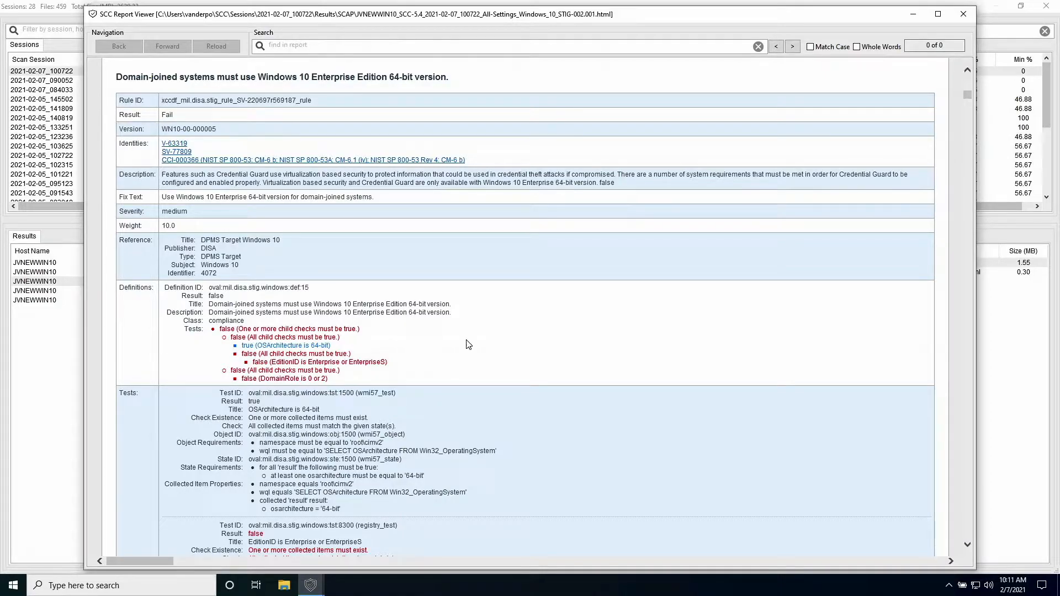
scroll(468, 345, down, 3)
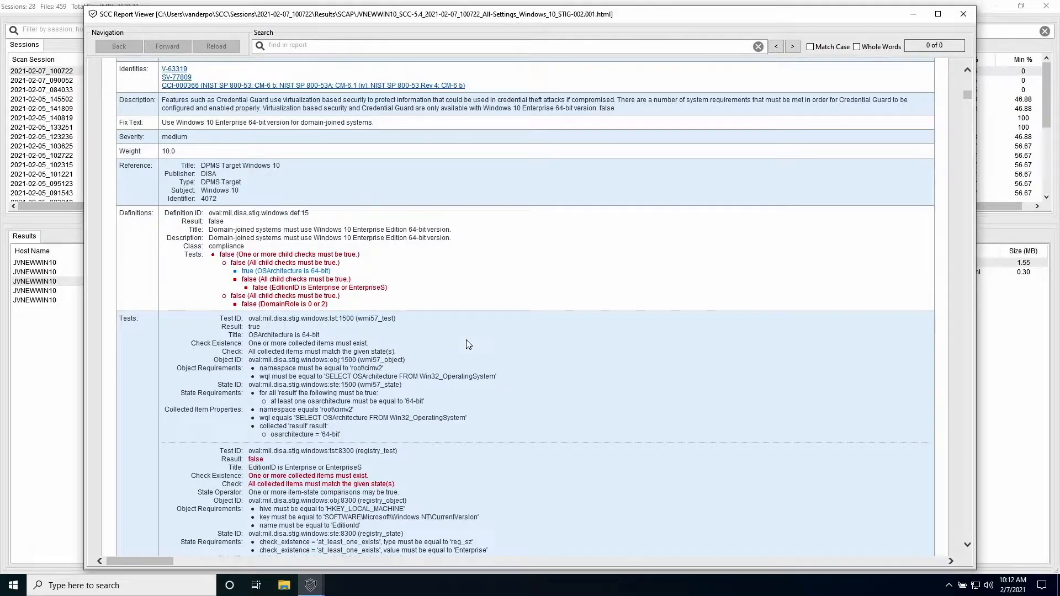
scroll(468, 344, down, 3)
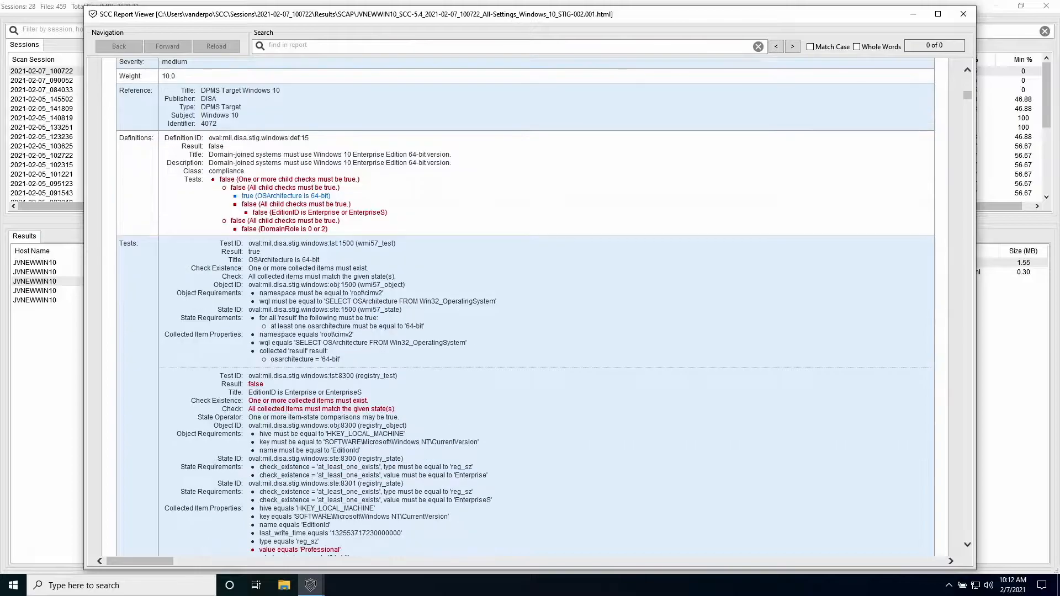
click(964, 15)
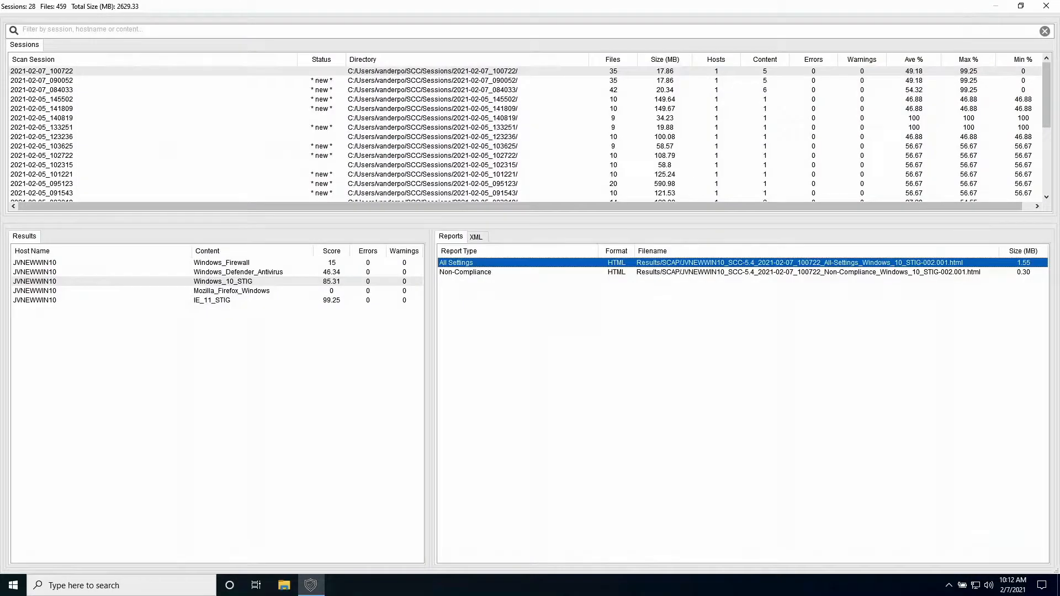
View the Windows_10_STIG XCCDF Results XML through to its closing scores, close it, and return to the HTML reports list.
click(478, 239)
click(499, 302)
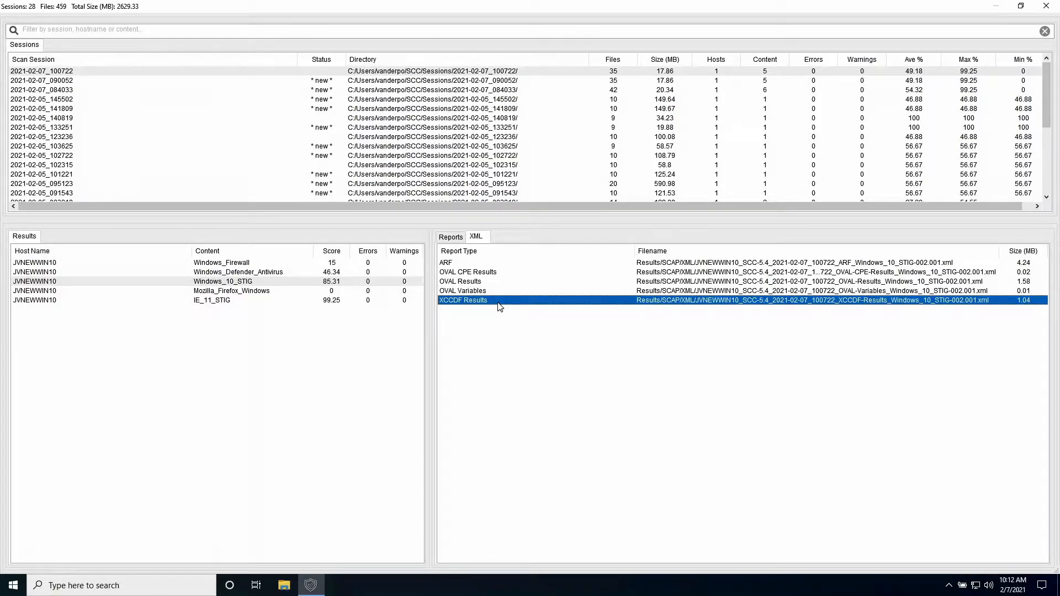
double_click(499, 301)
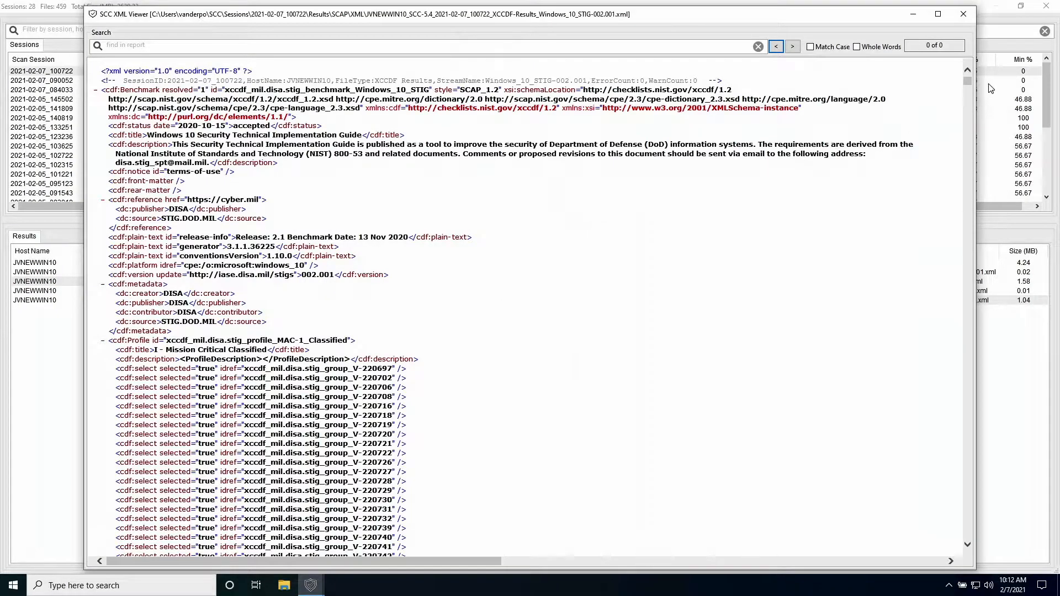
drag(968, 88, 965, 299)
drag(947, 379, 956, 537)
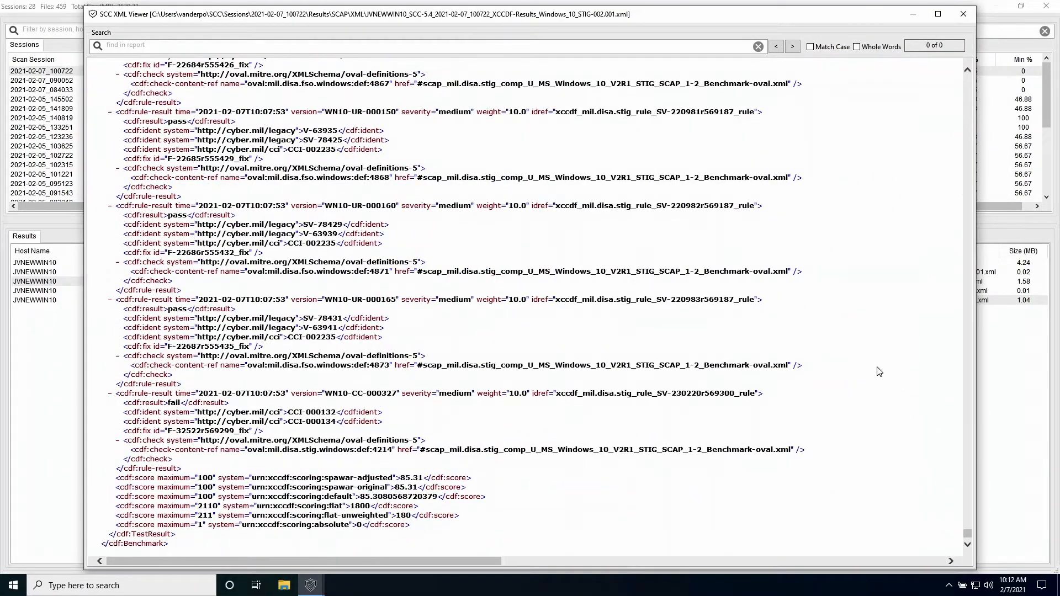
click(964, 15)
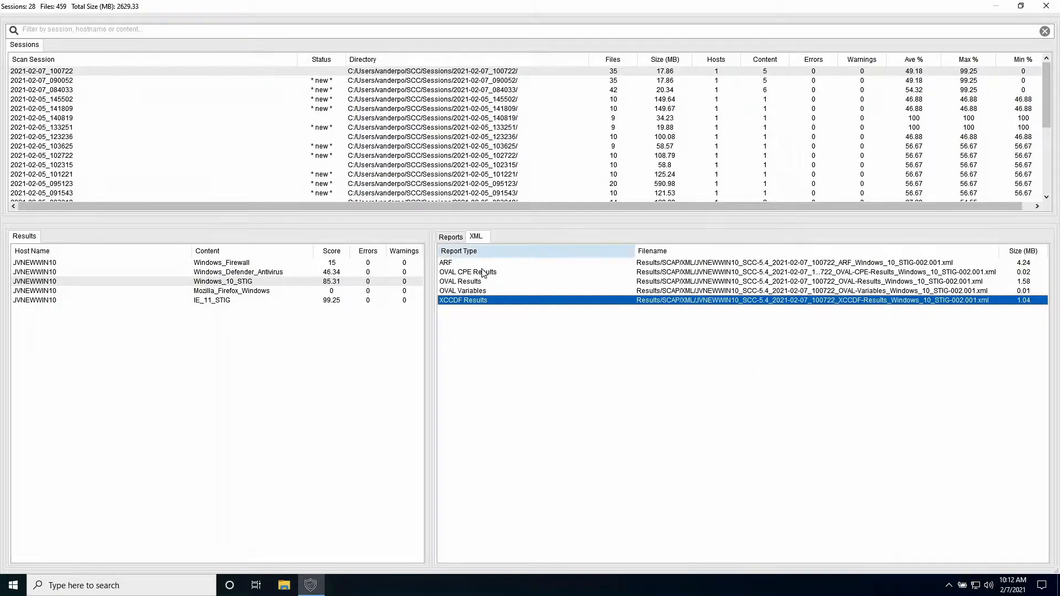
click(448, 237)
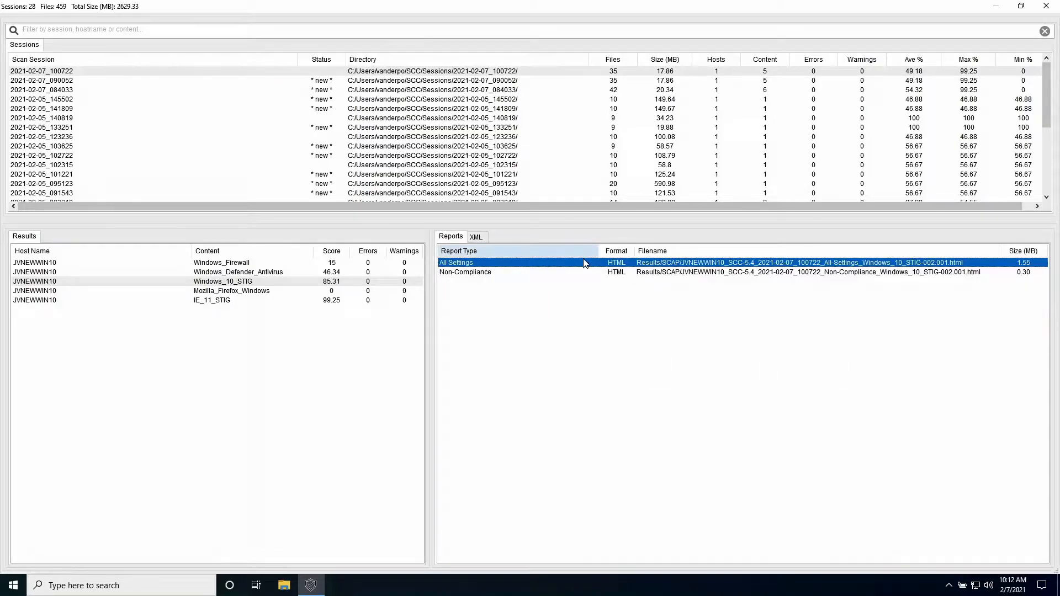
Open the Windows_10_STIG All Settings HTML report in the OS default file viewer, look over its score and system information, and close it.
right_click(660, 265)
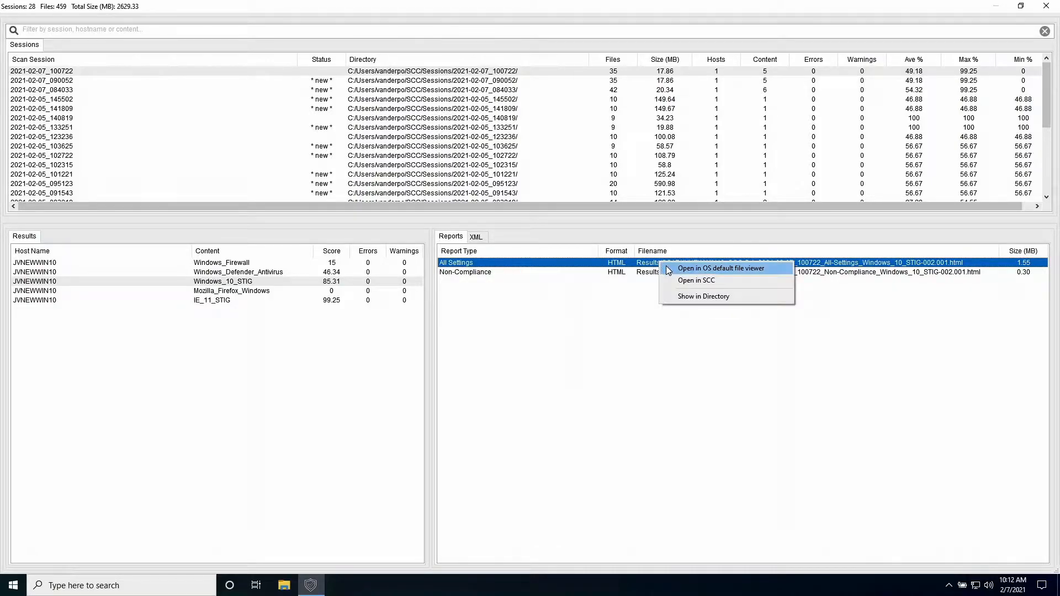
click(672, 269)
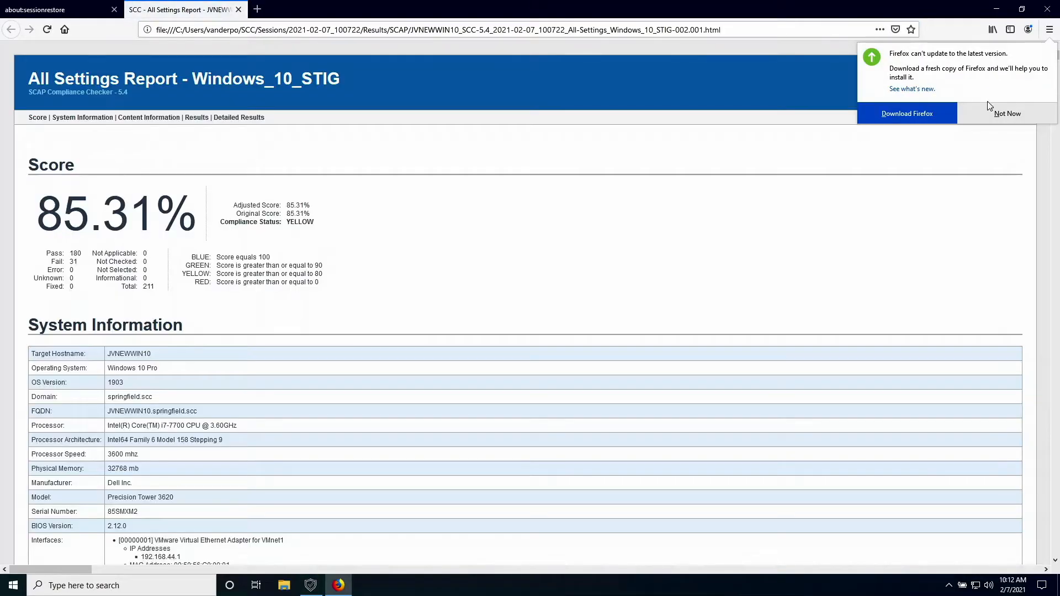
click(997, 108)
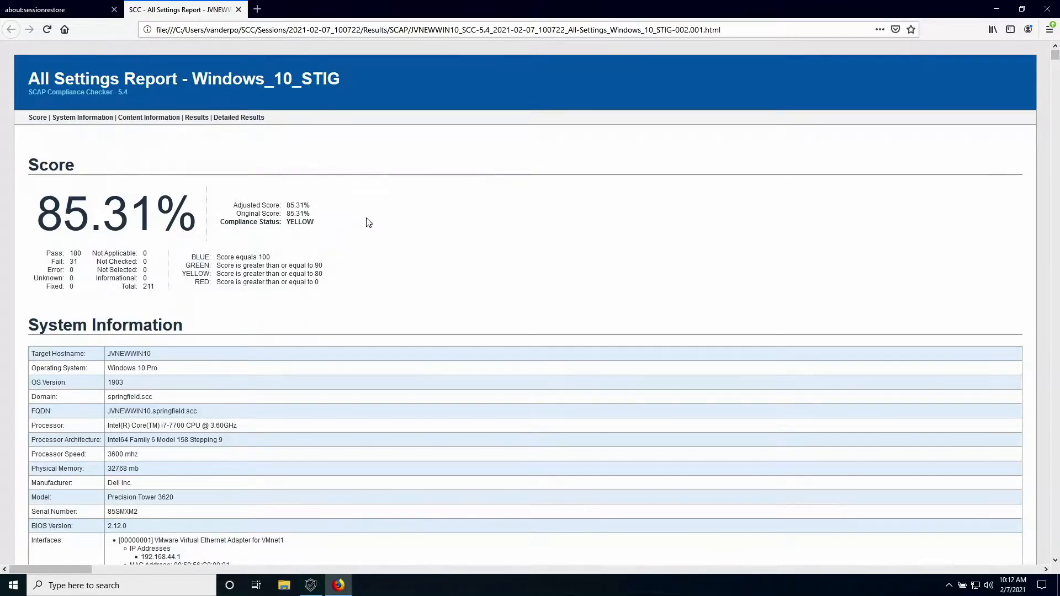
scroll(367, 221, down, 3)
scroll(371, 219, up, 4)
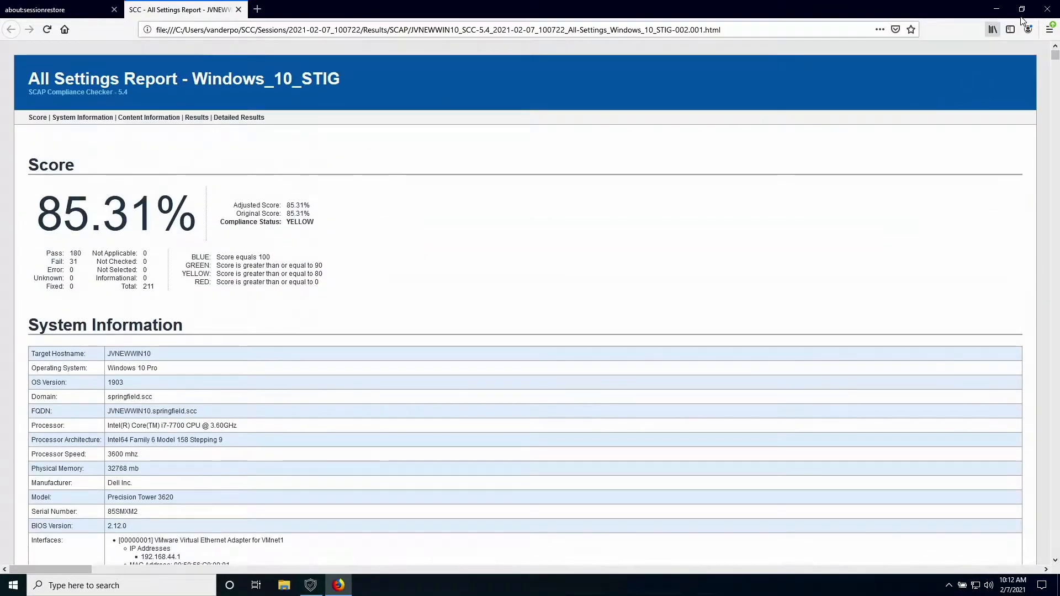
click(1040, 11)
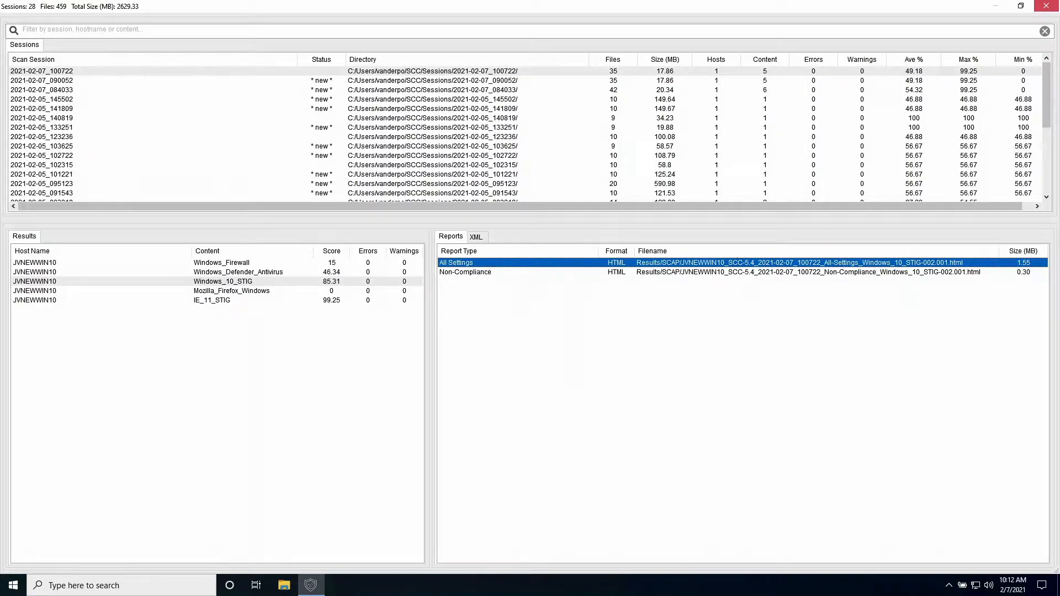
Close the results viewer, show the SCAP content list, and check the available scan types while keeping Local Scan.
click(1046, 6)
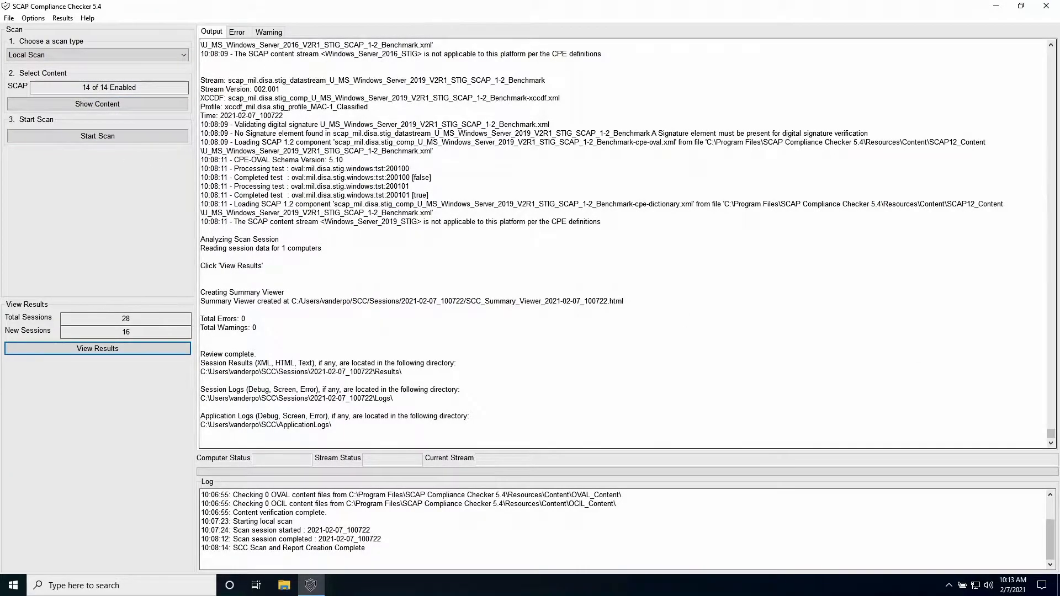
click(108, 105)
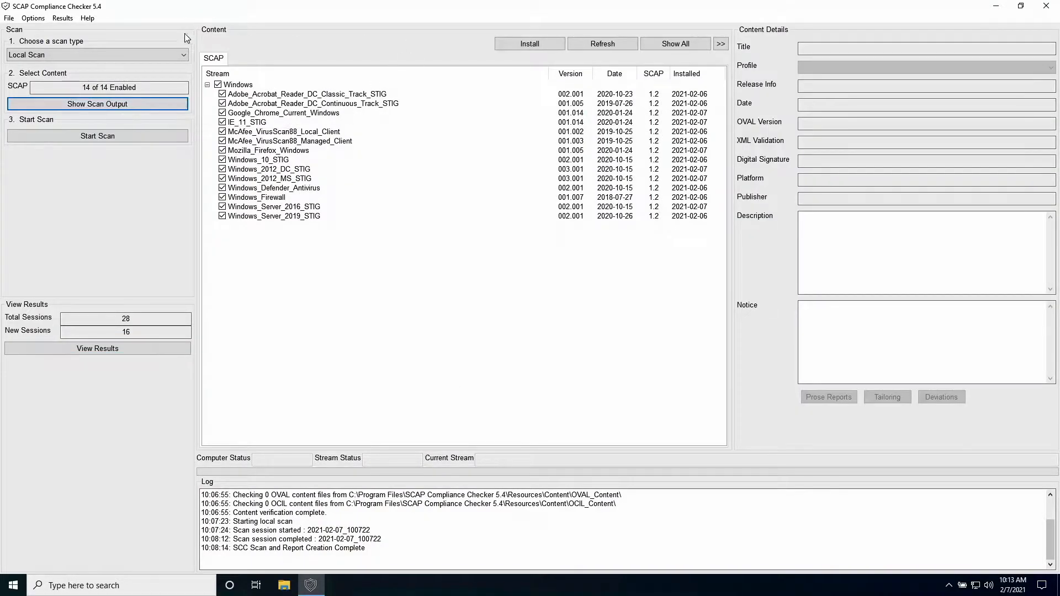
click(160, 53)
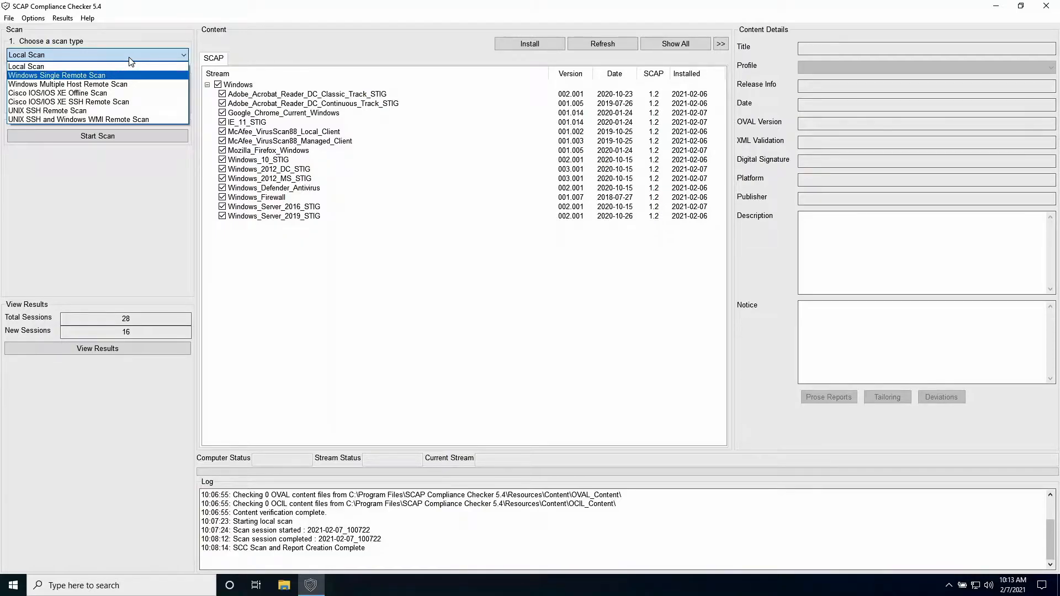
click(144, 40)
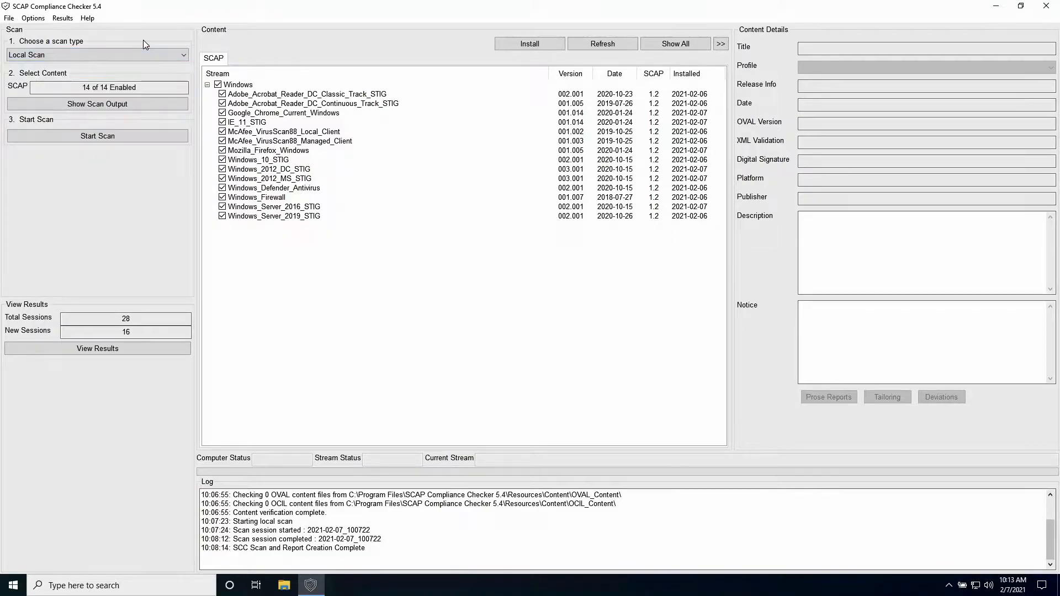
key(Tab)
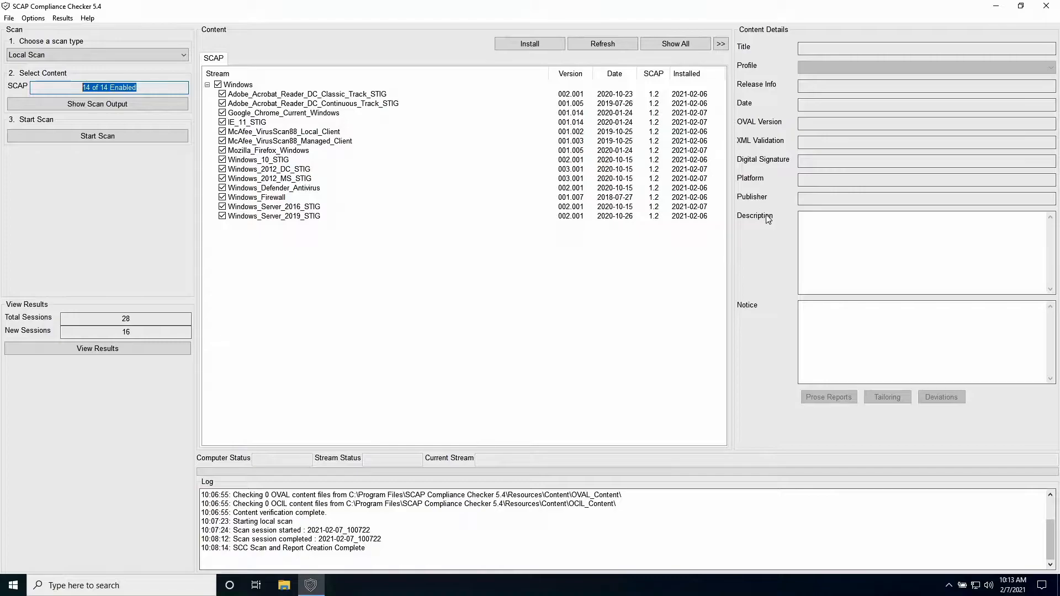
Check the release information of Adobe_Acrobat_Reader_DC_Continuous_Track_STIG and set its profile to MAC-3_Public.
click(454, 104)
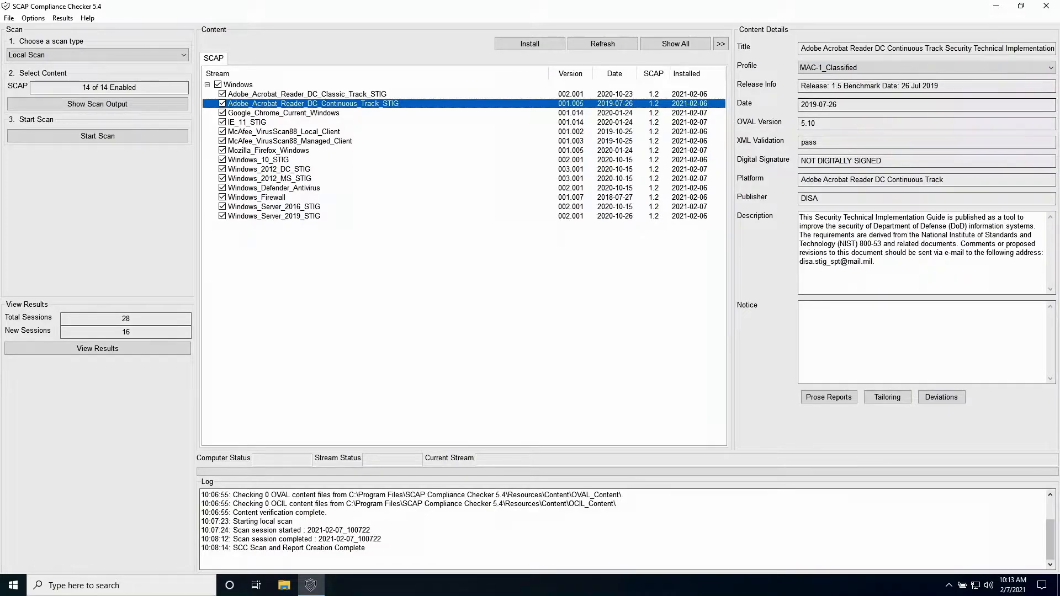
click(947, 87)
drag(947, 86, 799, 87)
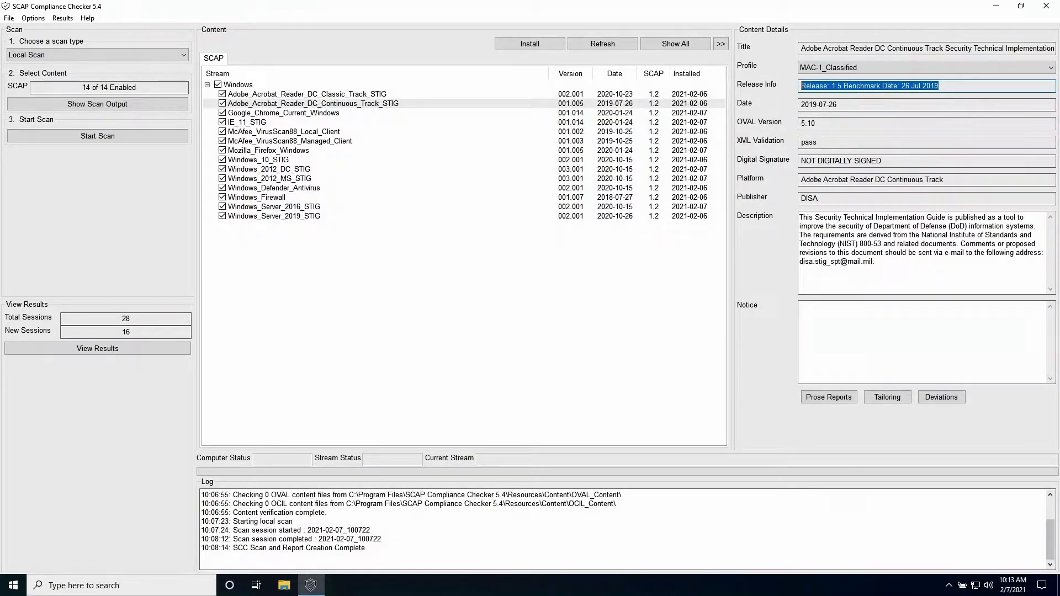
click(886, 68)
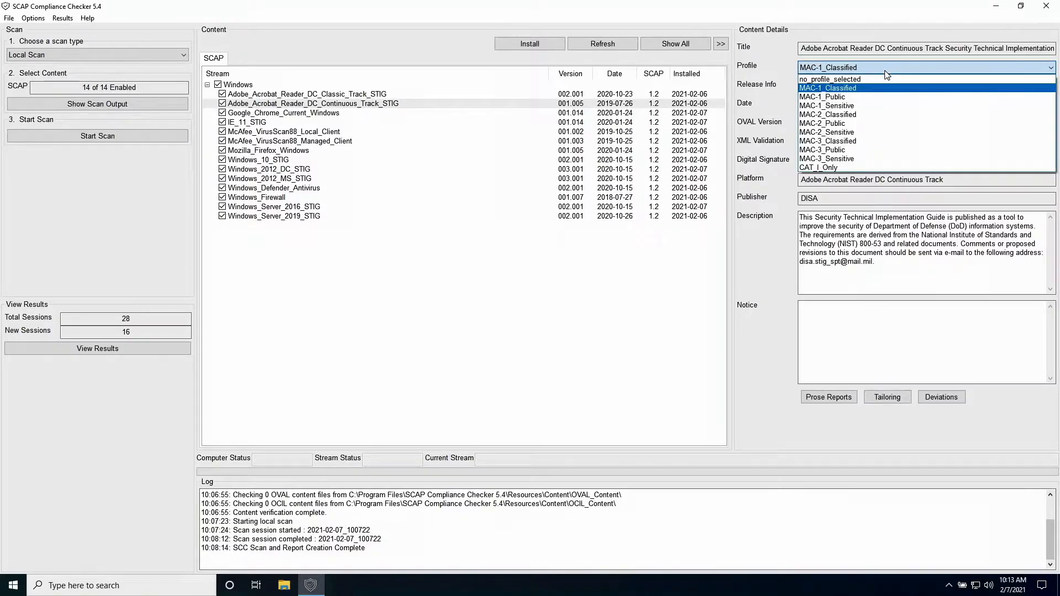
click(862, 150)
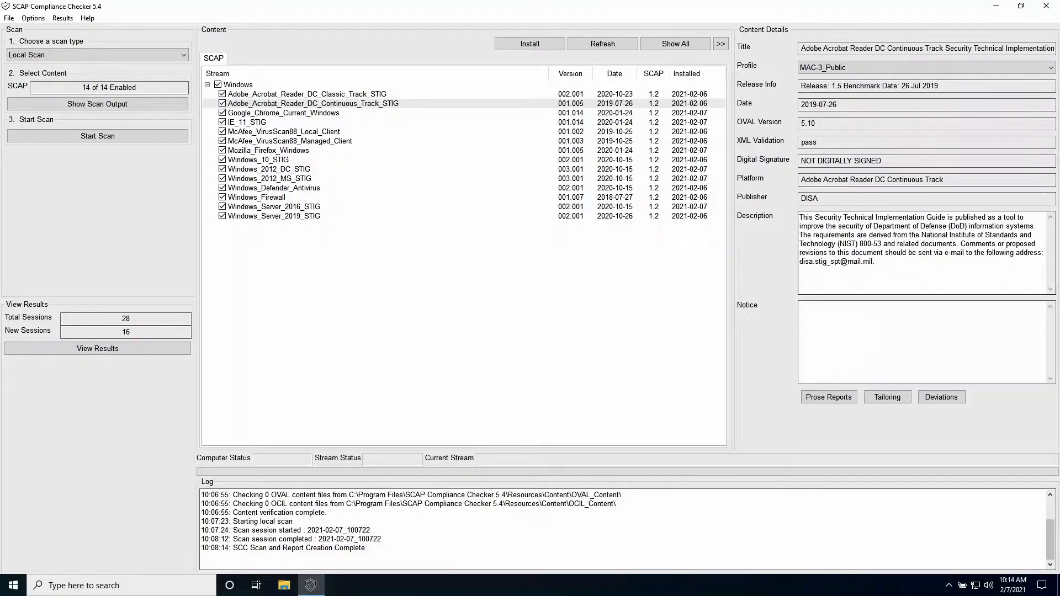
Set the profile of all SCAP content streams to MAC-2_Classified and save the change.
click(381, 106)
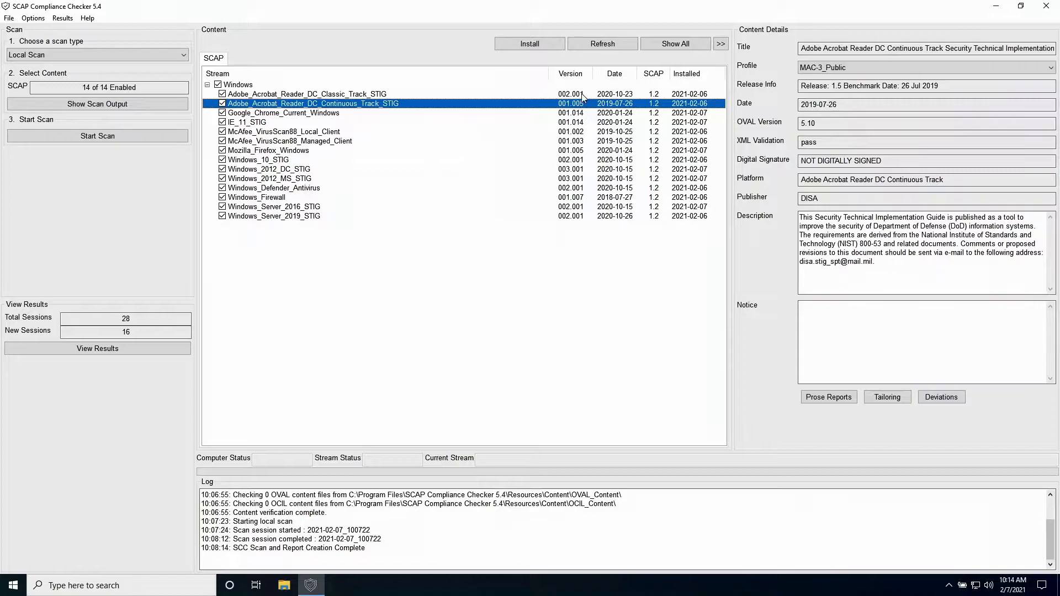
right_click(470, 143)
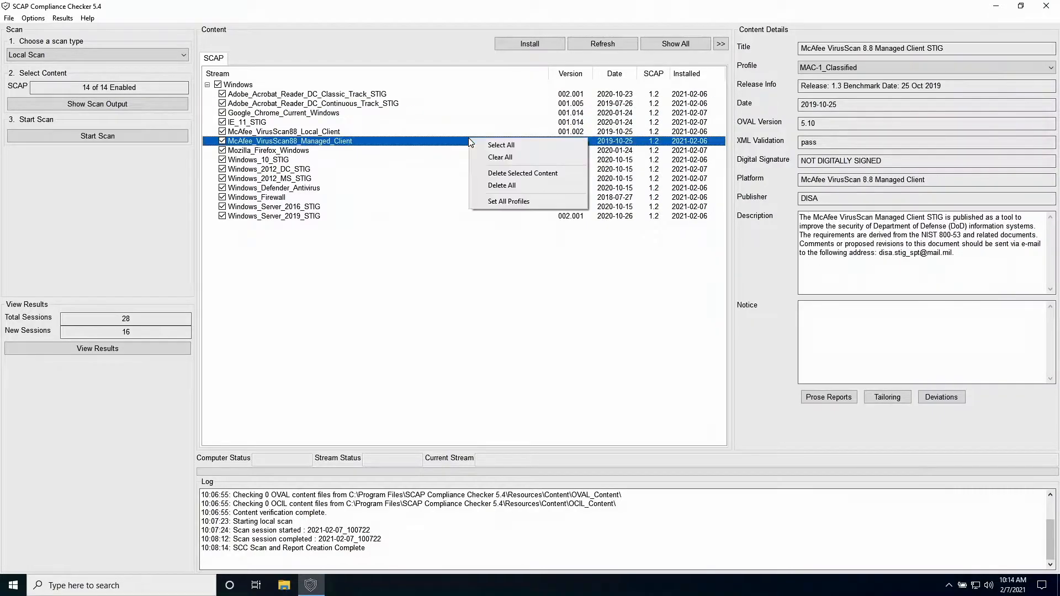
click(496, 202)
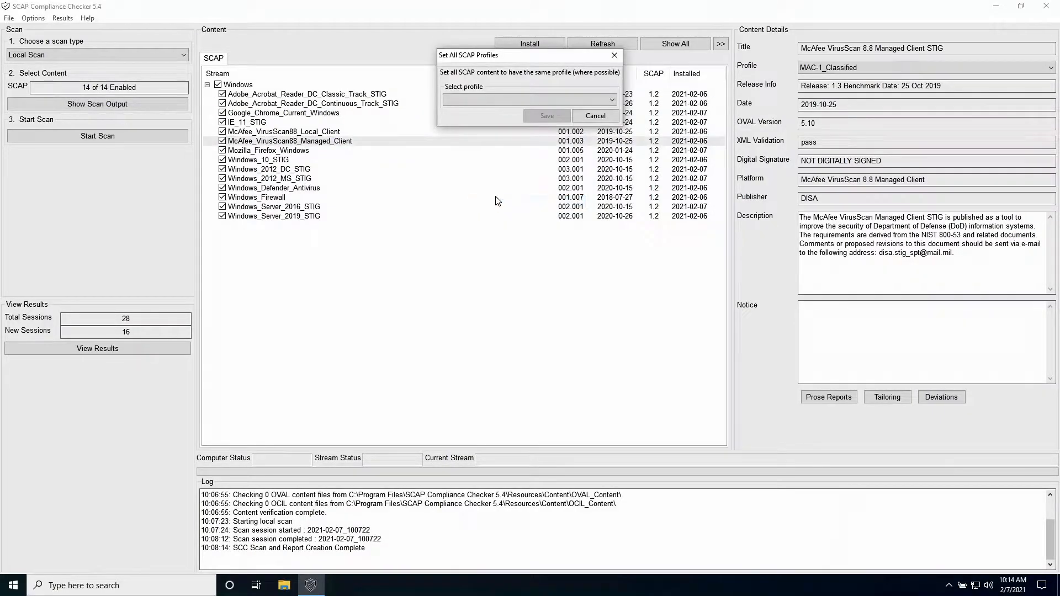
click(593, 99)
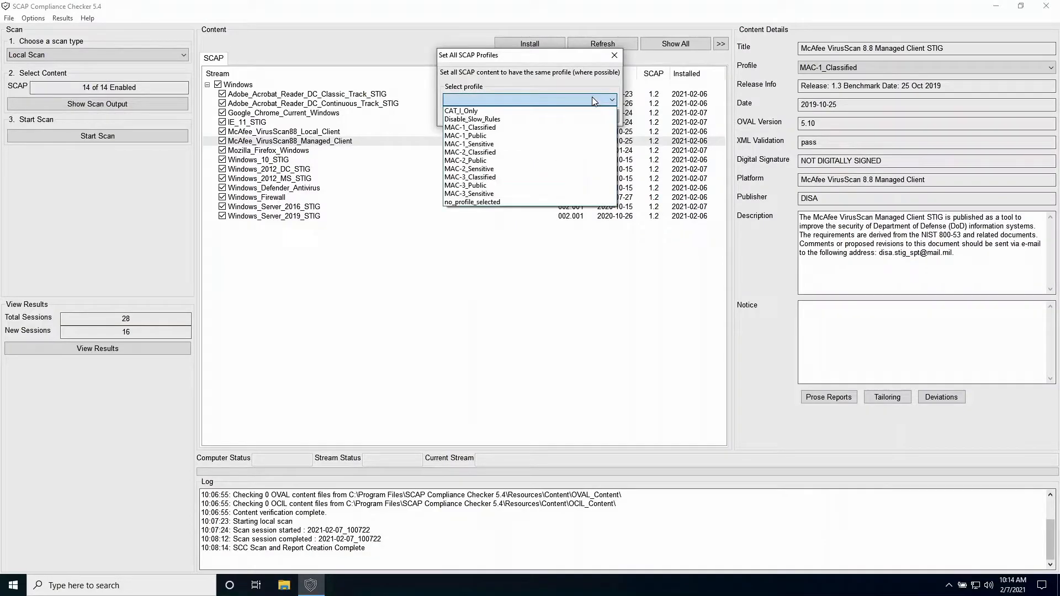
click(534, 153)
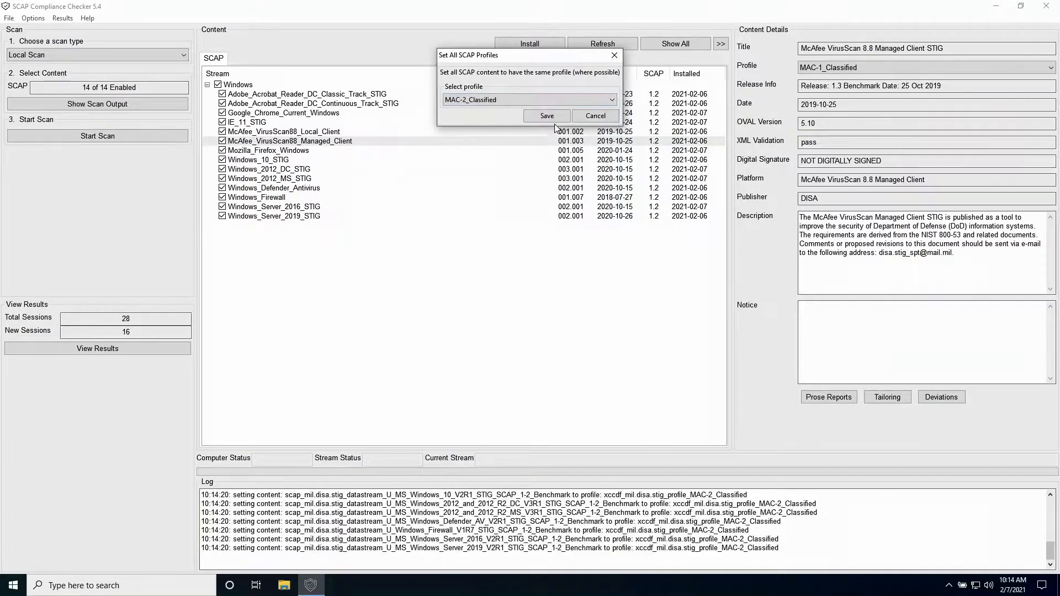
click(546, 116)
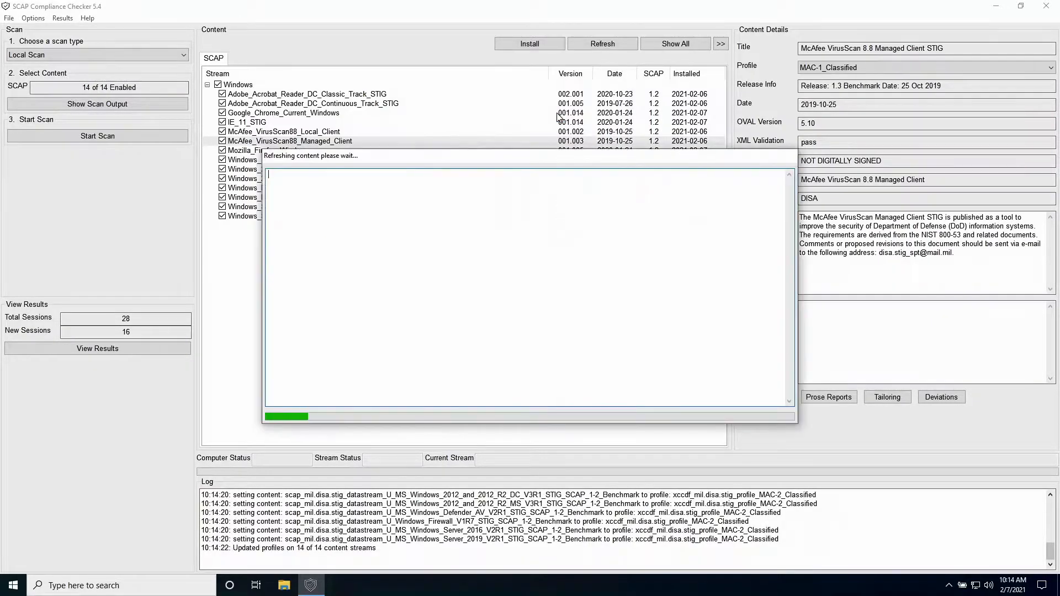
Check the profile shown in the content details of several streams, including the McAfee, Windows Defender and Windows Server ones.
click(562, 170)
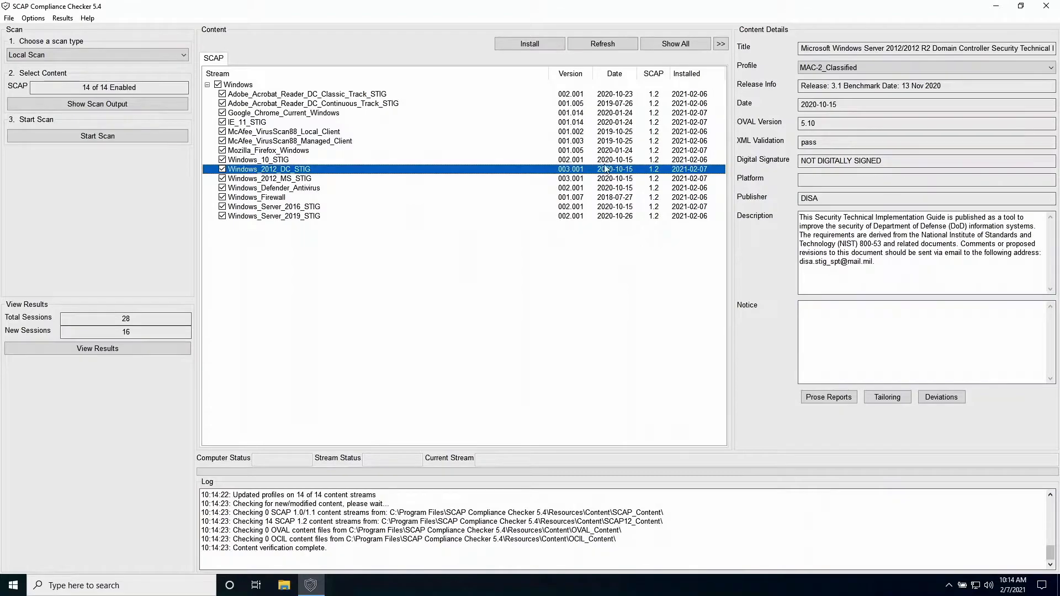
click(596, 143)
click(597, 133)
click(599, 123)
click(606, 180)
click(606, 187)
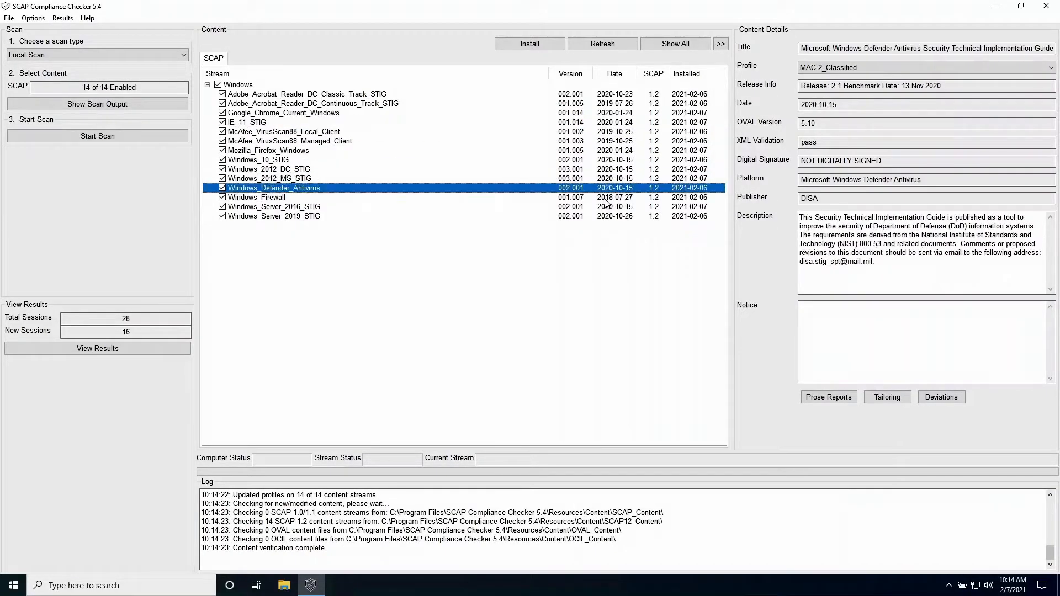
key(Down)
key(Down)
key(Down)
click(597, 171)
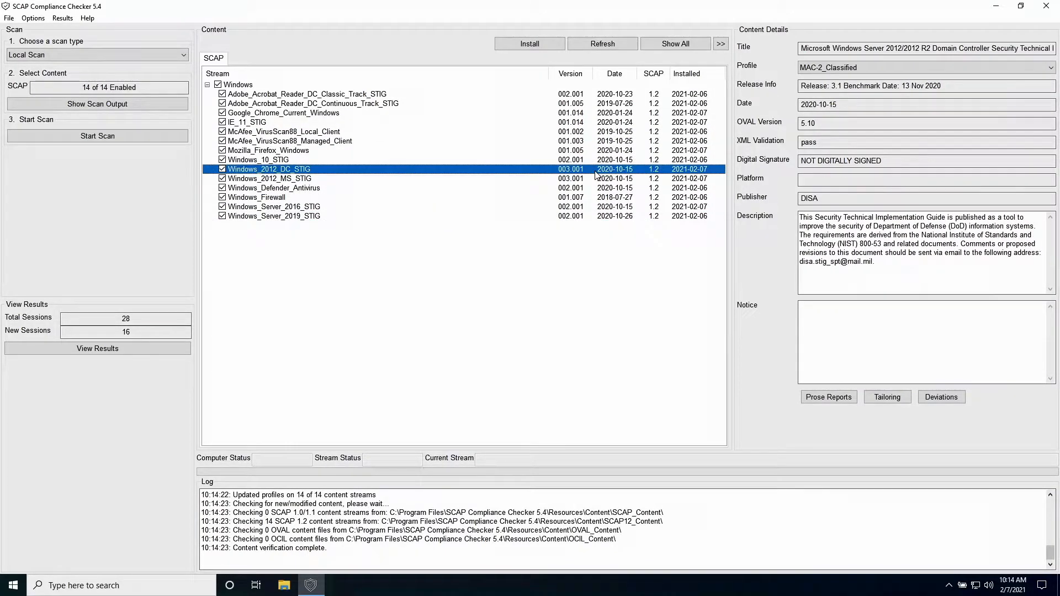
Disable all SCAP content streams at once and enable all of them again.
right_click(555, 173)
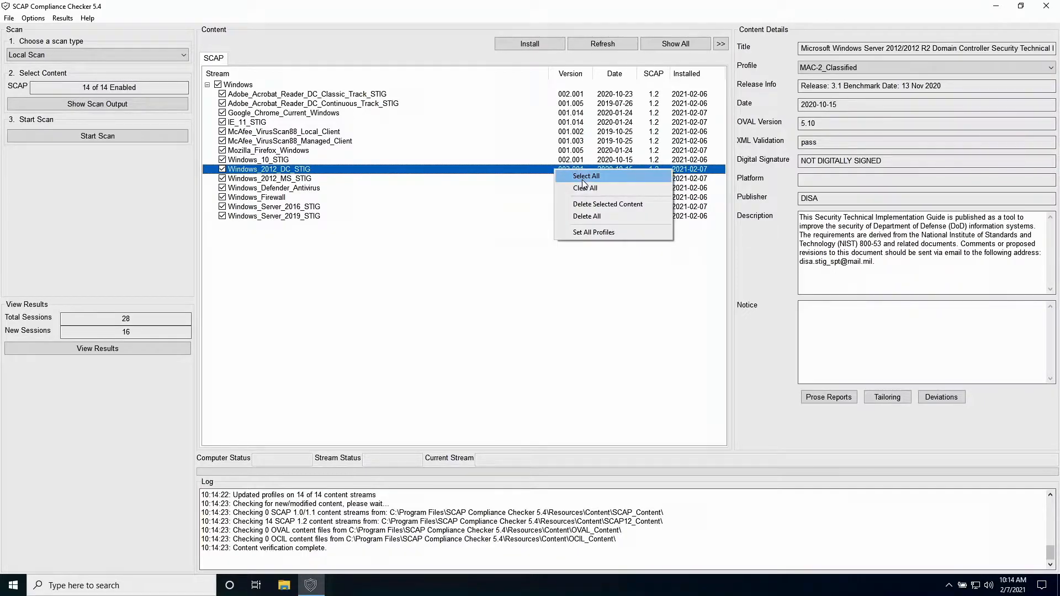
click(584, 188)
right_click(554, 174)
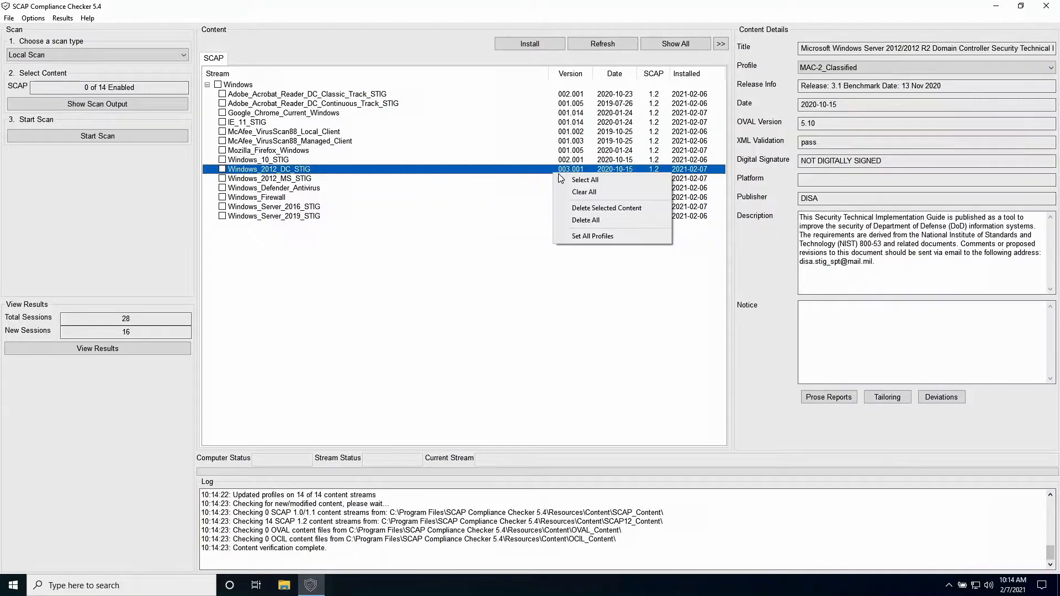
click(567, 179)
right_click(567, 179)
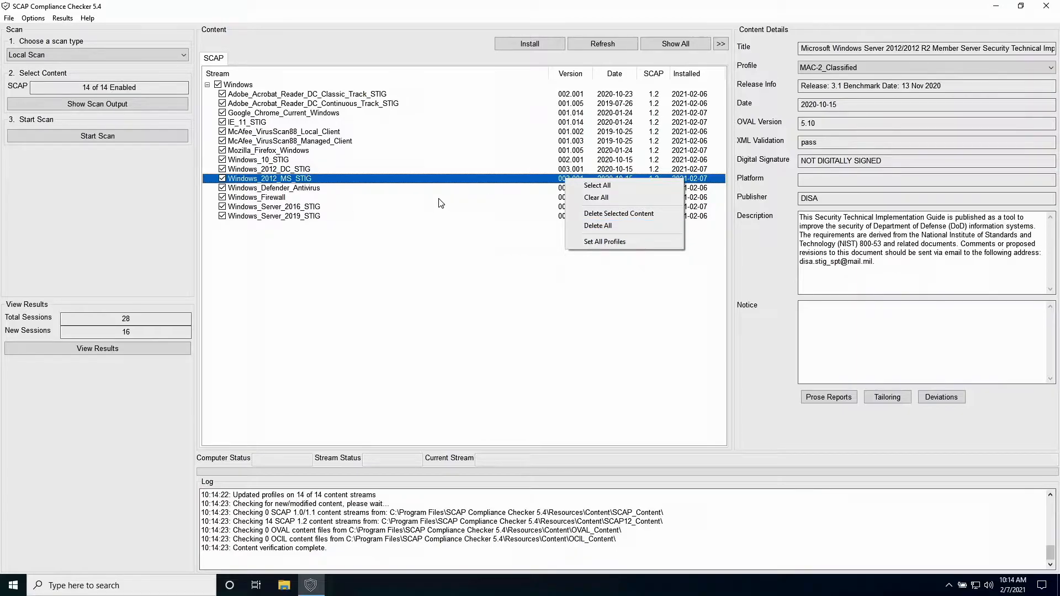
click(545, 237)
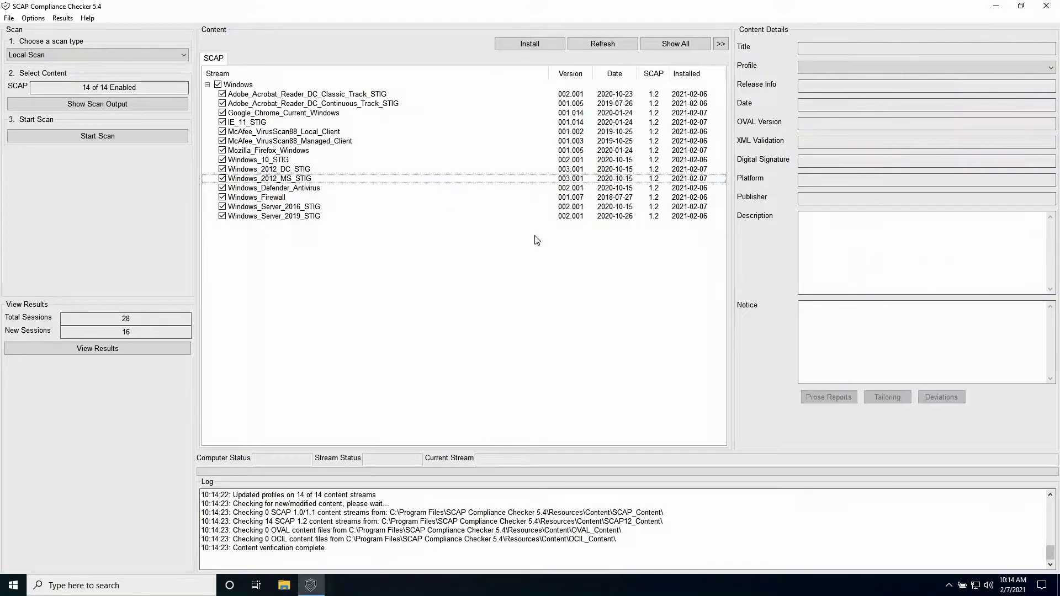
Save HTML and text prose reports for Adobe_Acrobat_Reader_DC_Continuous_Track_STIG.
click(549, 207)
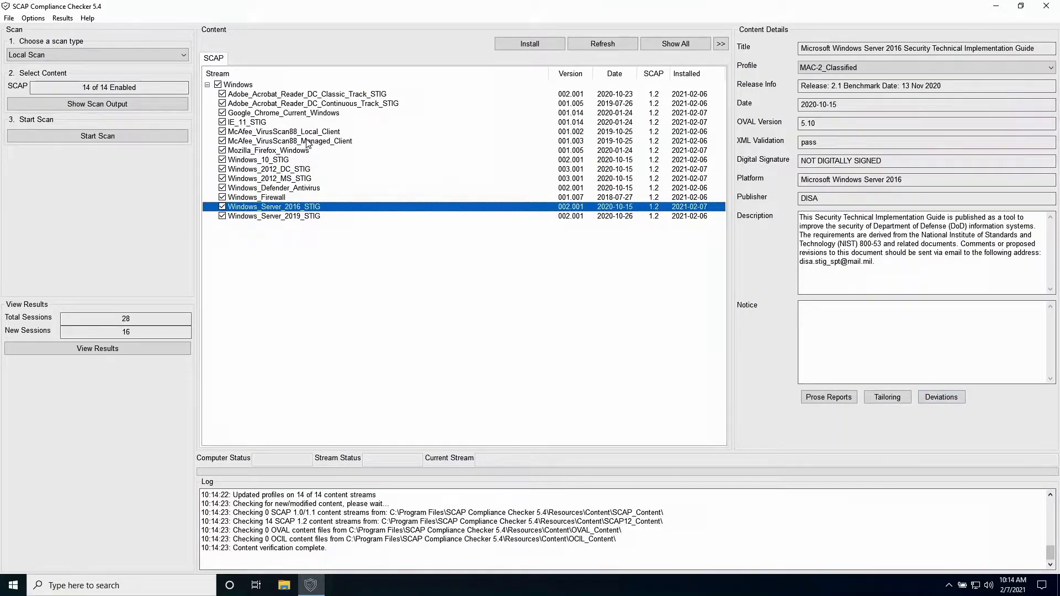
click(308, 109)
click(308, 105)
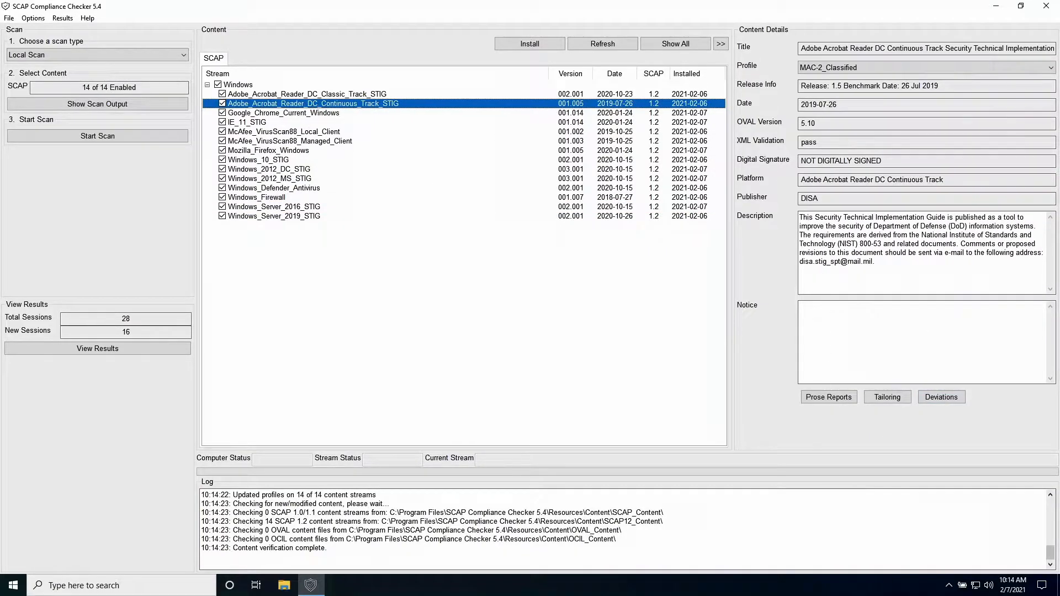
click(827, 398)
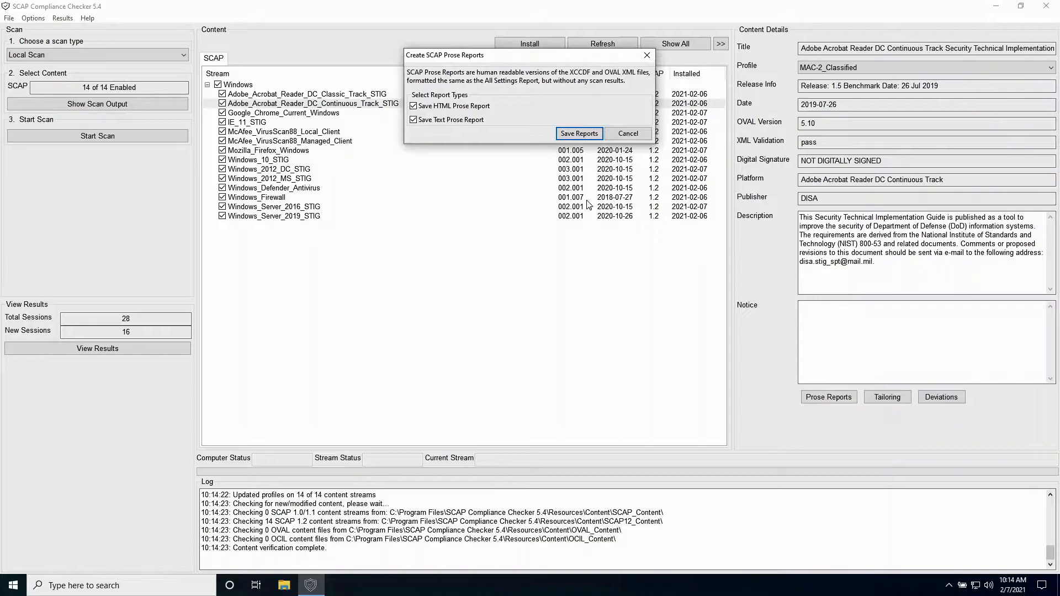
click(579, 134)
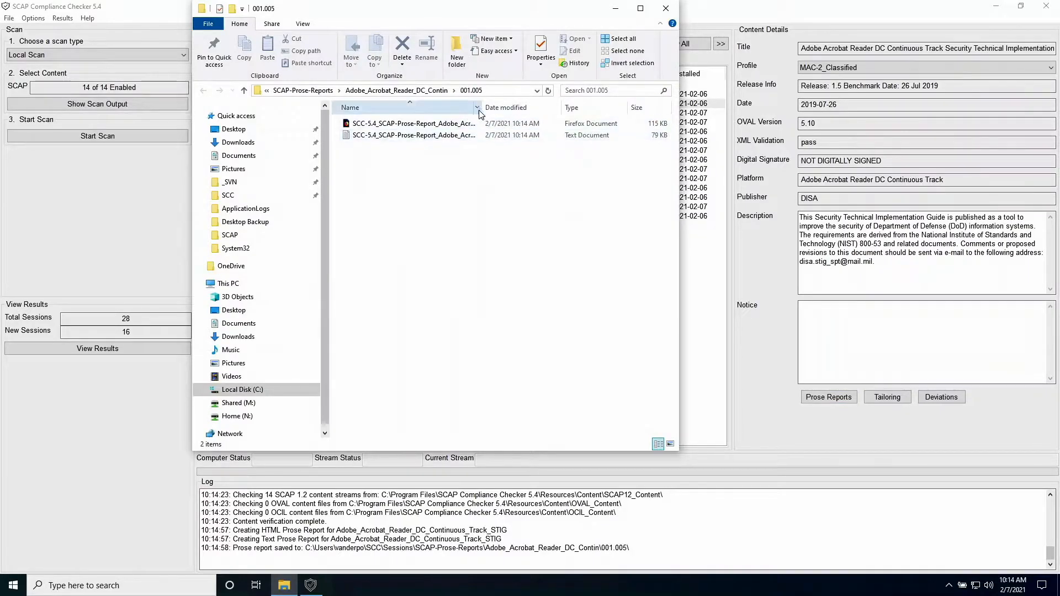
Open the saved HTML prose report and read from its rules list to the details of the Adobe Reader DC Block Websites rule.
double_click(414, 124)
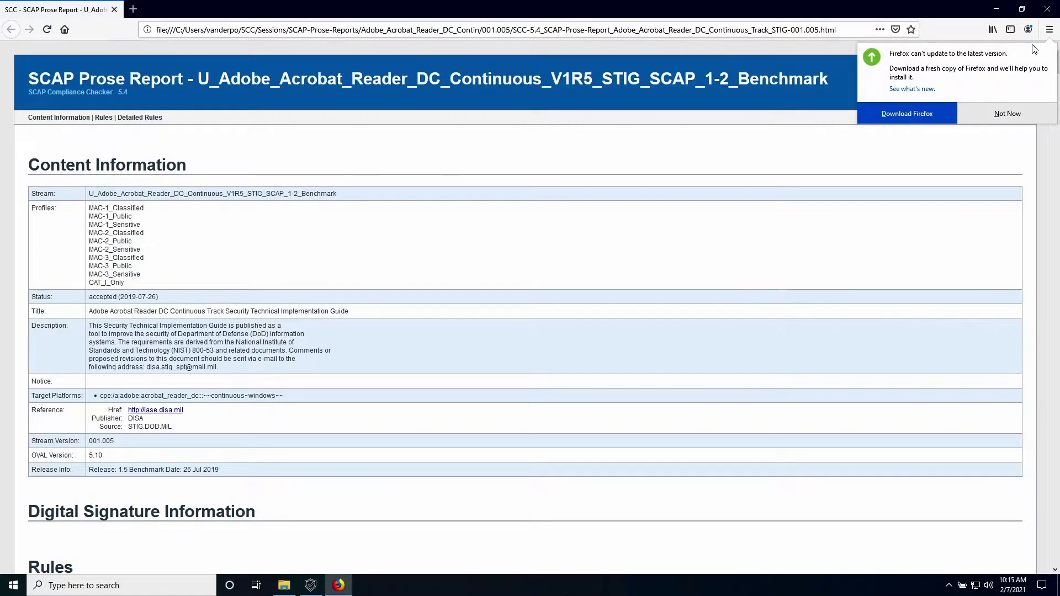
click(1009, 115)
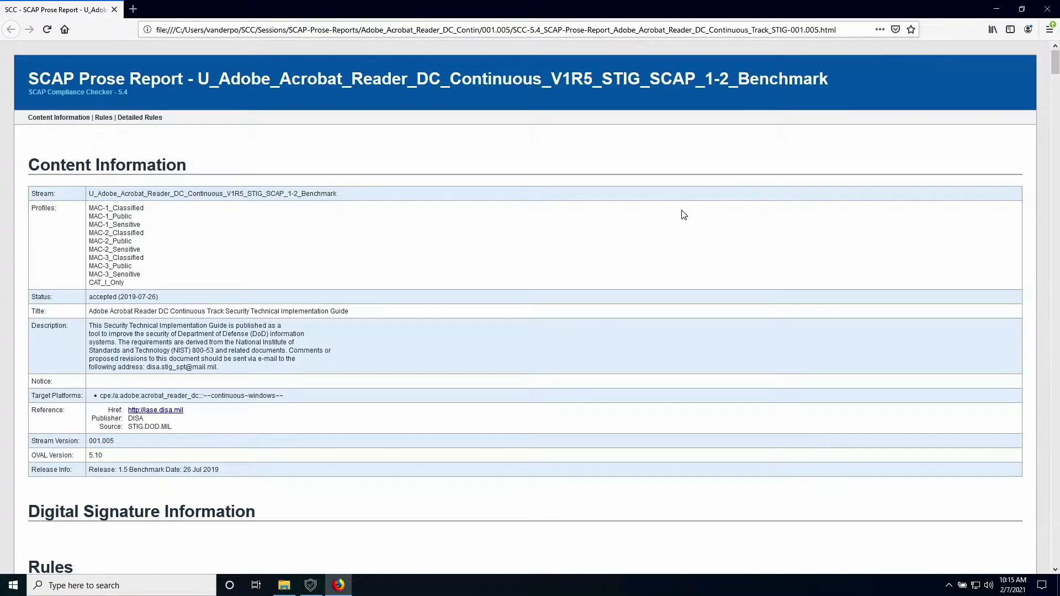
scroll(658, 252, down, 1)
scroll(658, 253, down, 6)
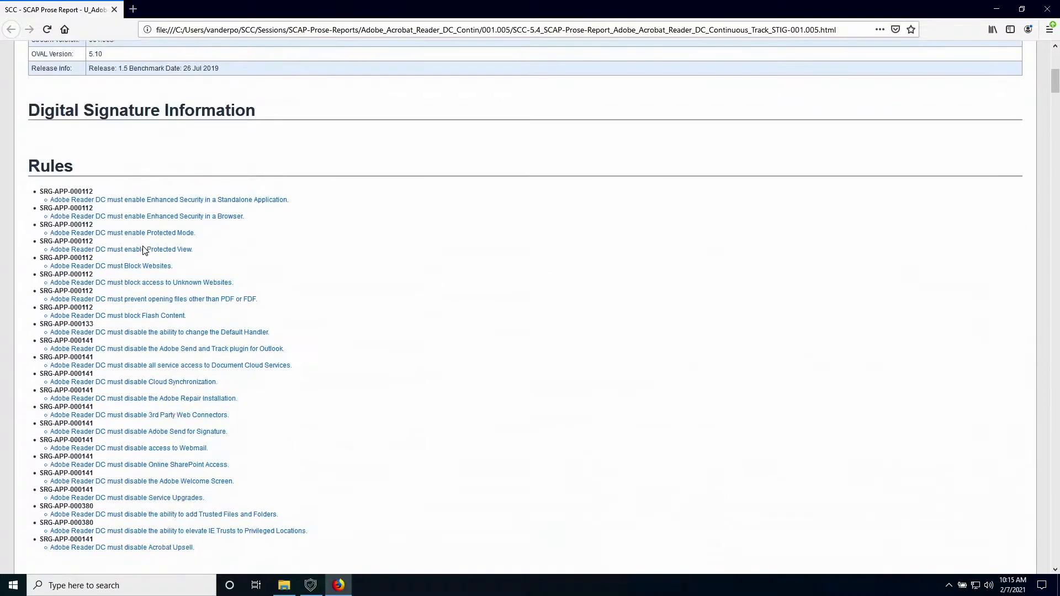
click(157, 218)
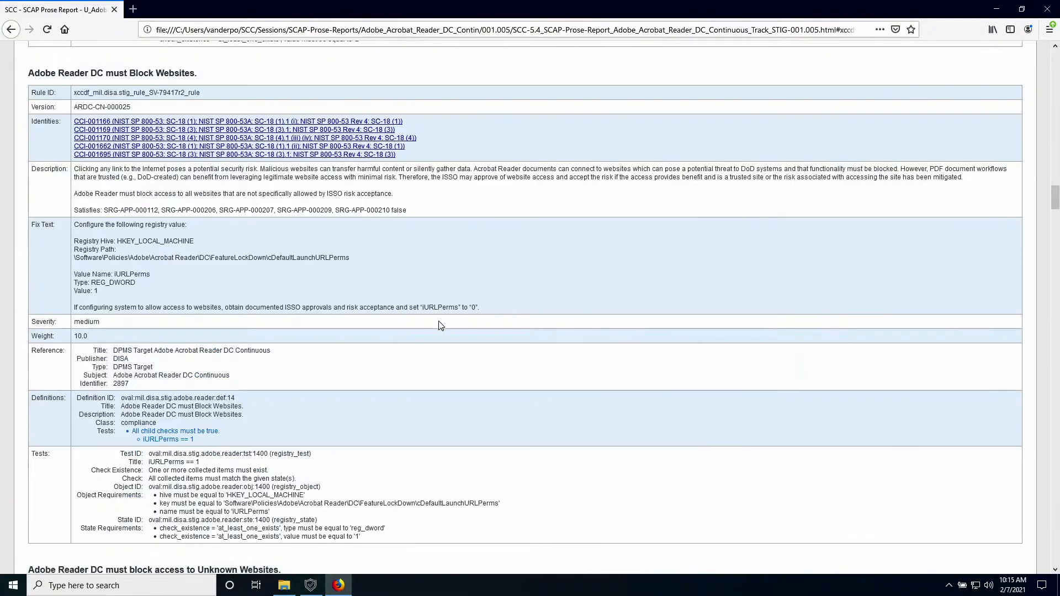
Read the fix text and registry test of the Block Websites rule, and close the prose report and its folder window.
scroll(262, 359, down, 2)
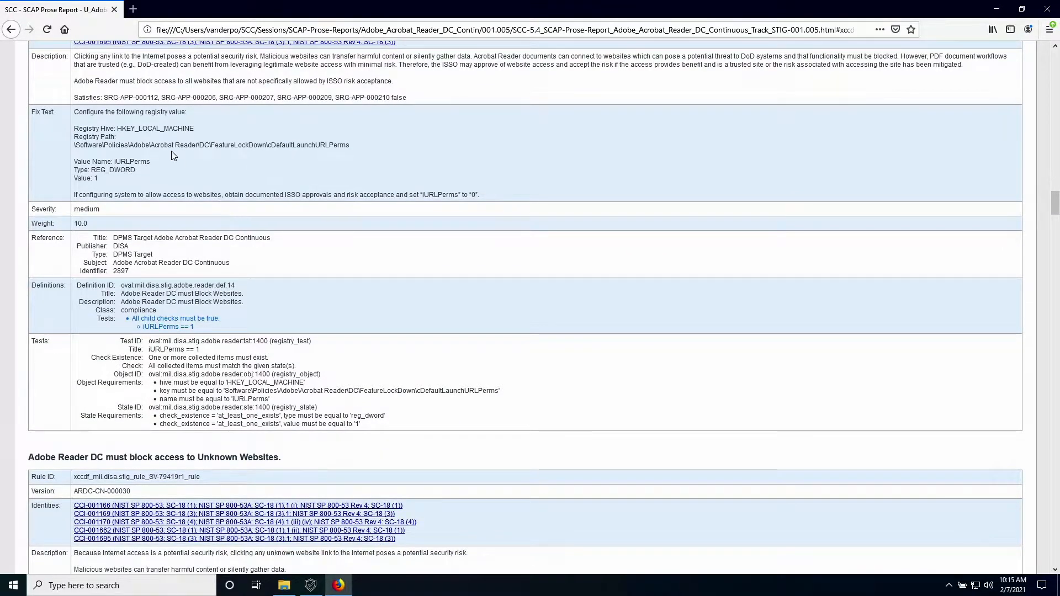
scroll(246, 210, up, 1)
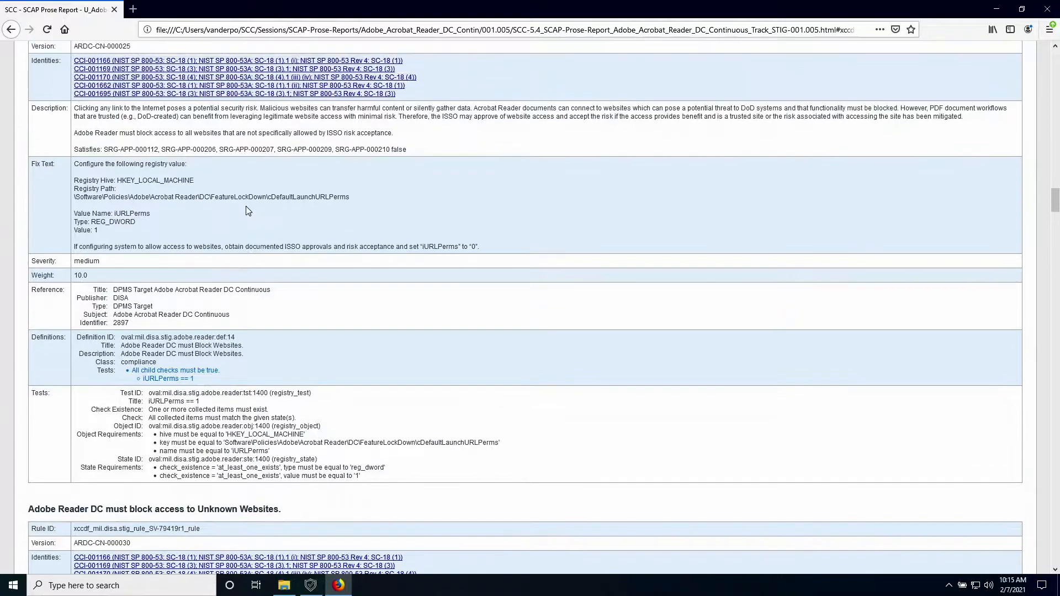
scroll(246, 210, up, 1)
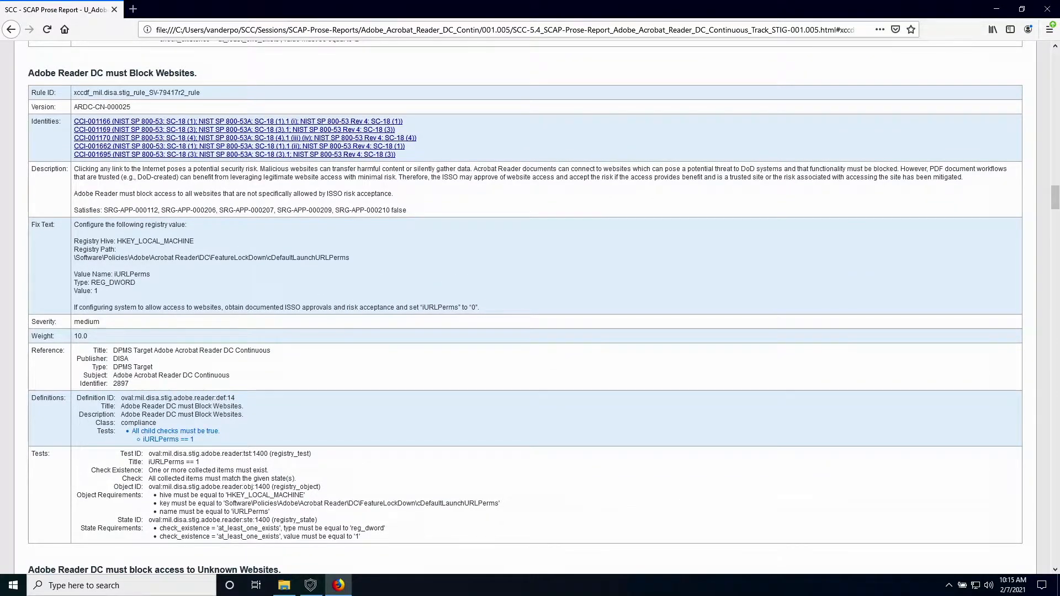
click(1047, 9)
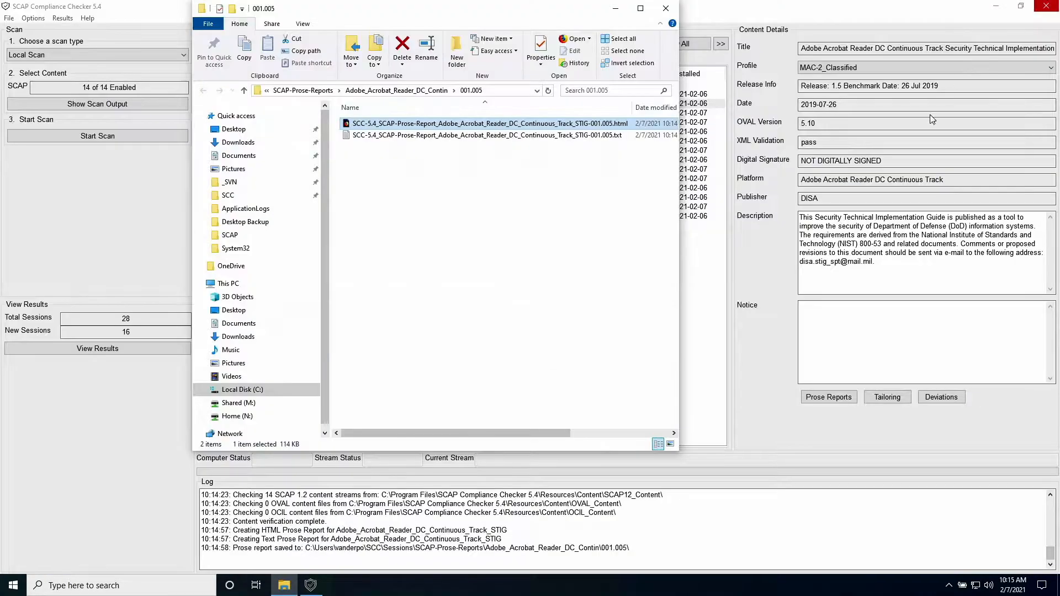
click(665, 8)
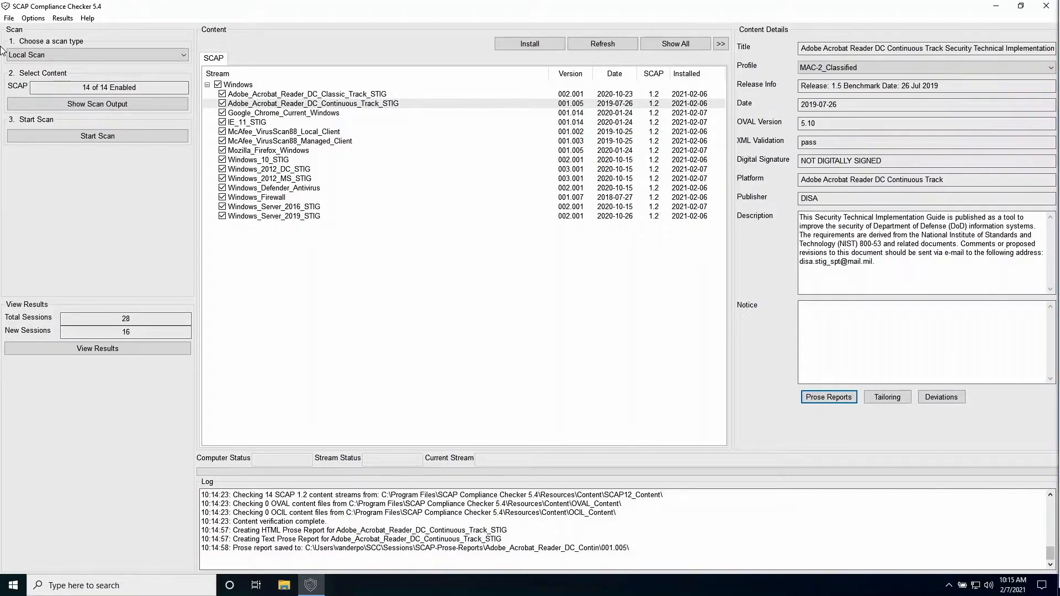
Check for SCAP content updates and review the updated Google Chrome, Mozilla Firefox and IE 11 benchmarks on offer.
click(88, 19)
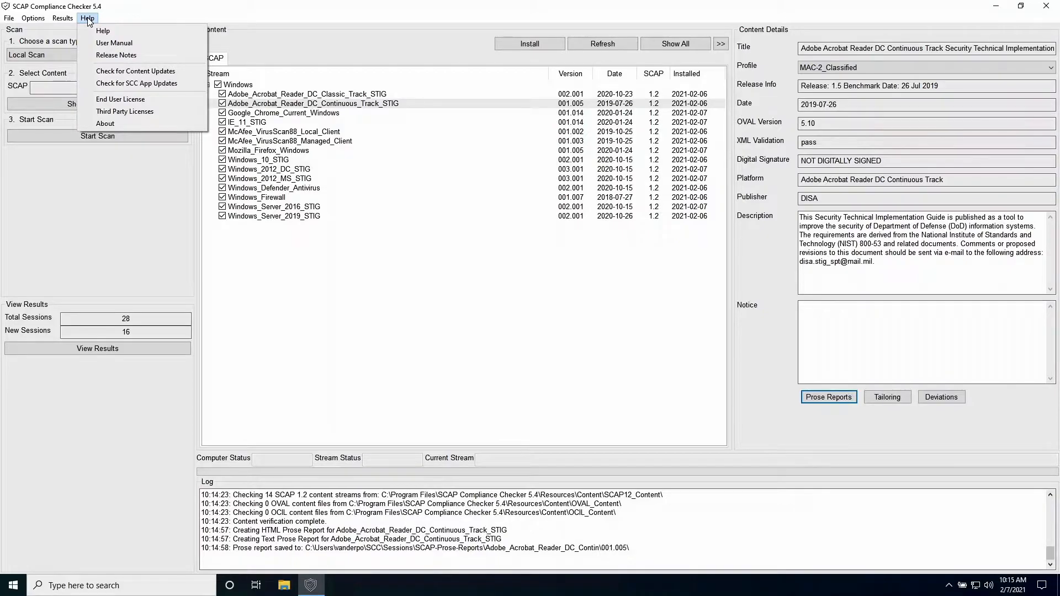
click(115, 72)
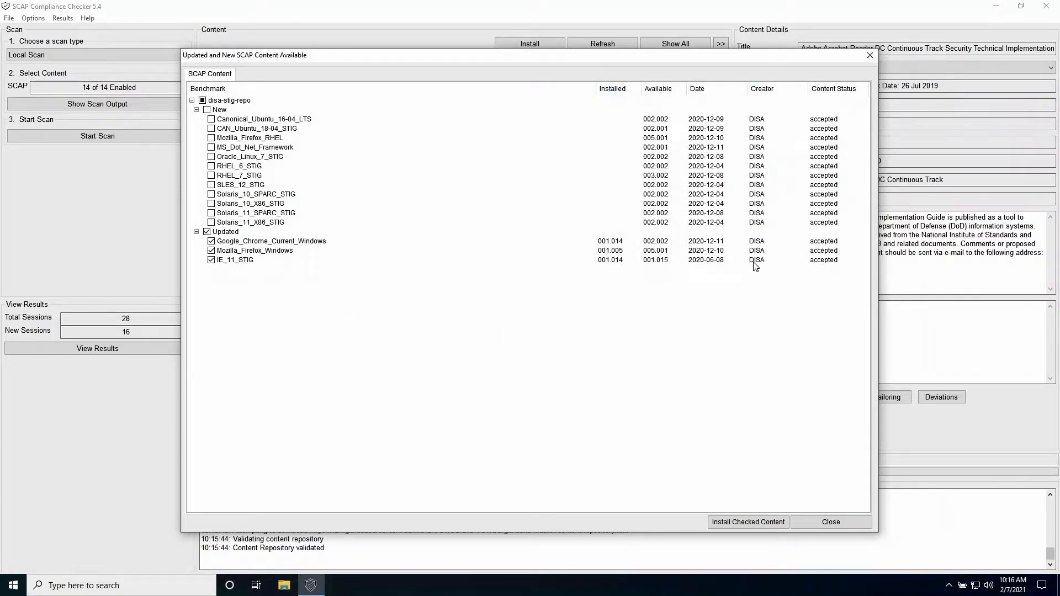
click(555, 245)
click(558, 252)
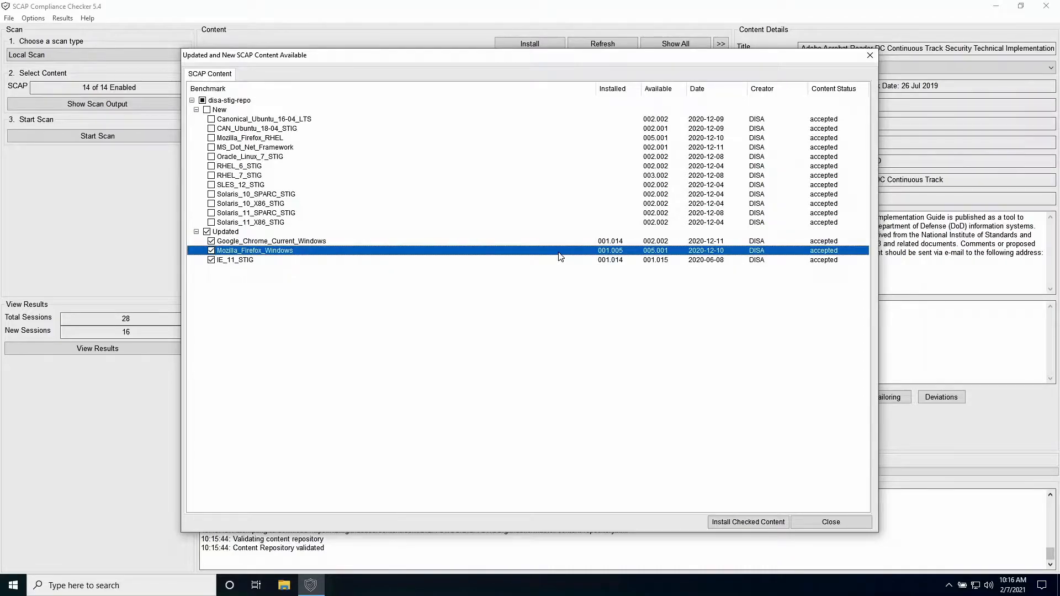
click(559, 259)
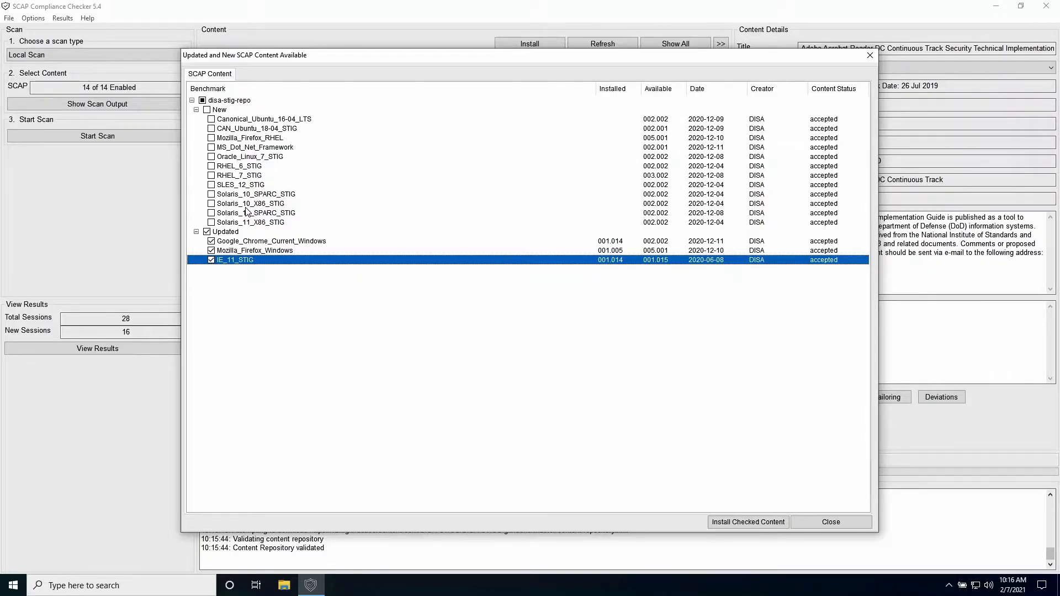
Install the new MS_Dot_Net_Framework benchmark together with the updated Google_Chrome_Current_Windows, Mozilla_Firefox_Windows and IE_11_STIG benchmarks.
click(265, 148)
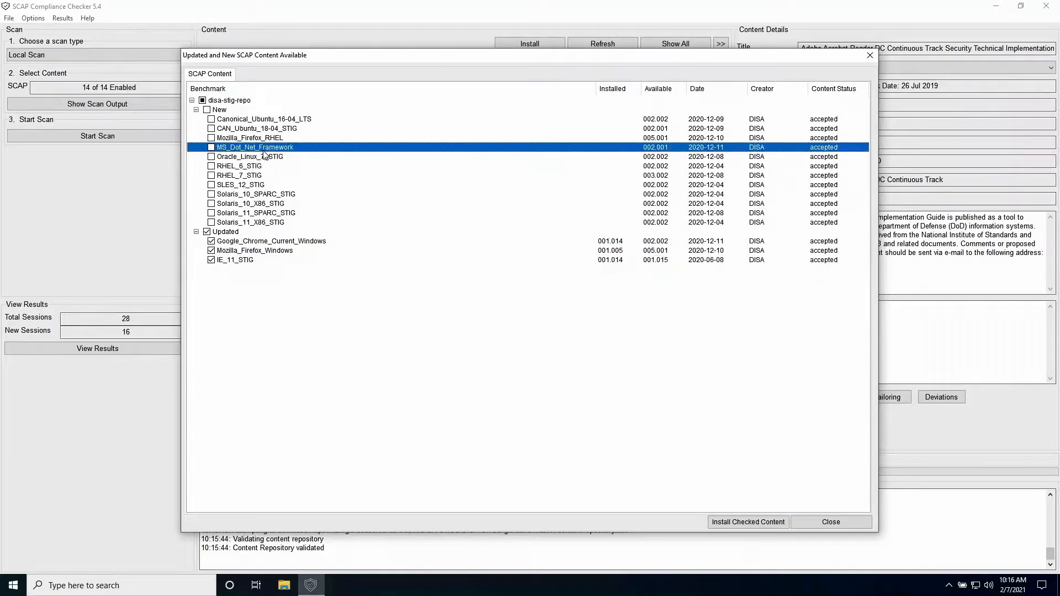
click(211, 148)
click(771, 522)
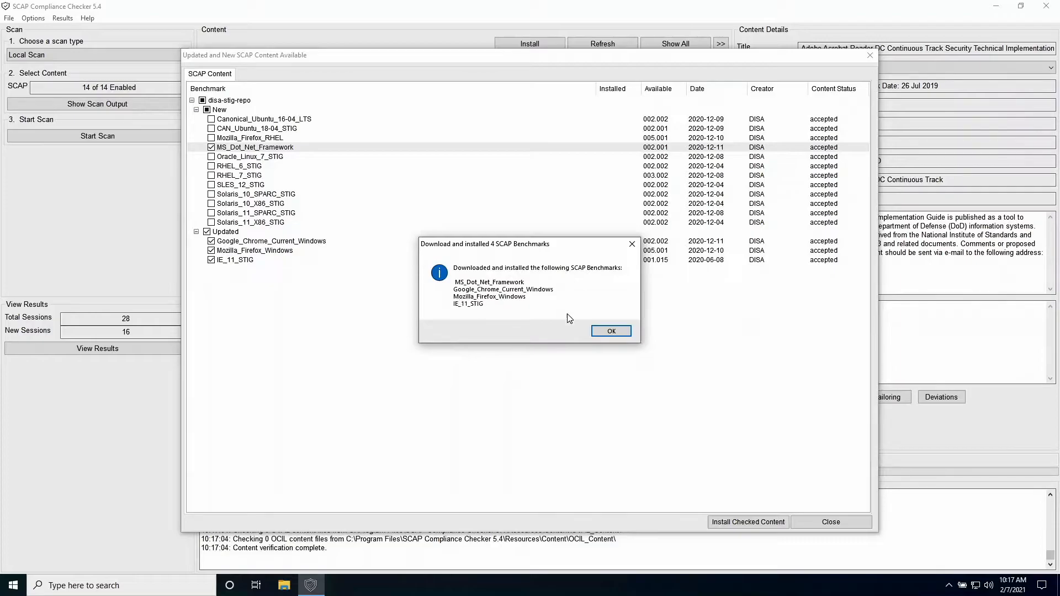
click(611, 332)
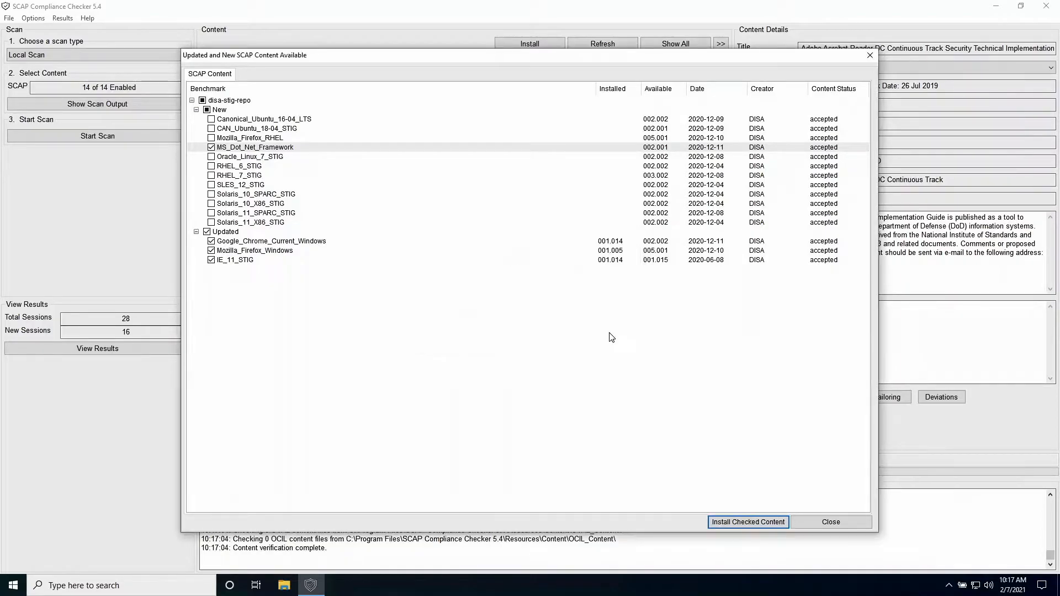
click(853, 526)
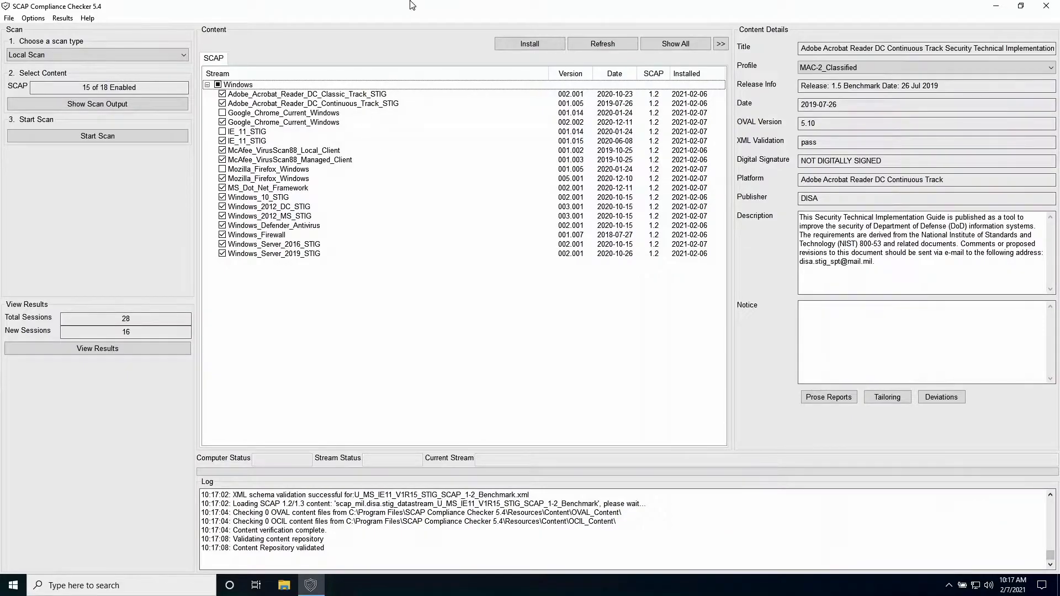
Examine the old and new stream versions of the Chrome, IE 11 and Firefox content in the stream list.
mouse_move(411, 4)
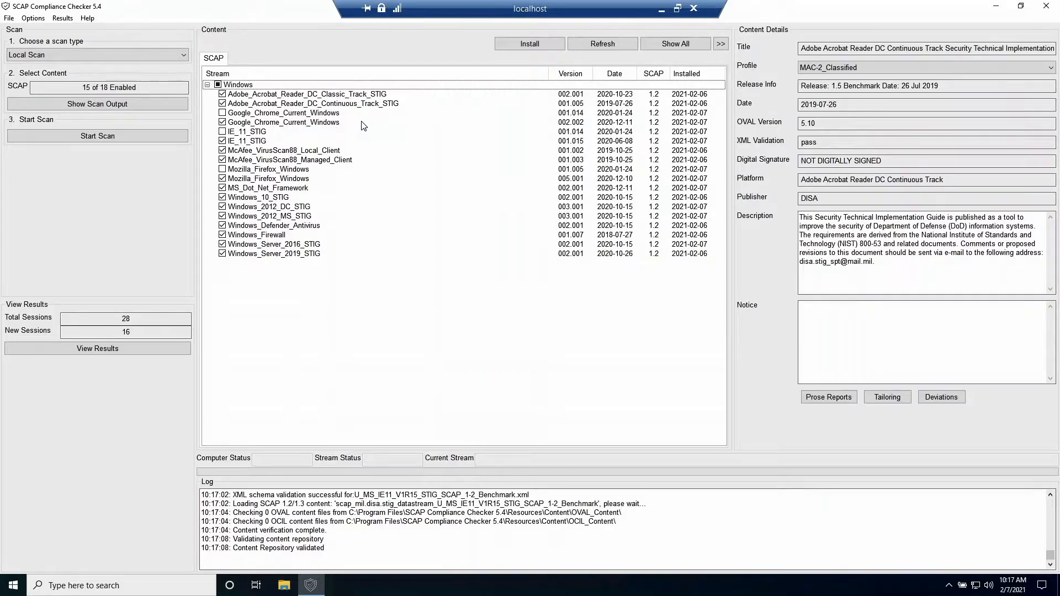
click(307, 123)
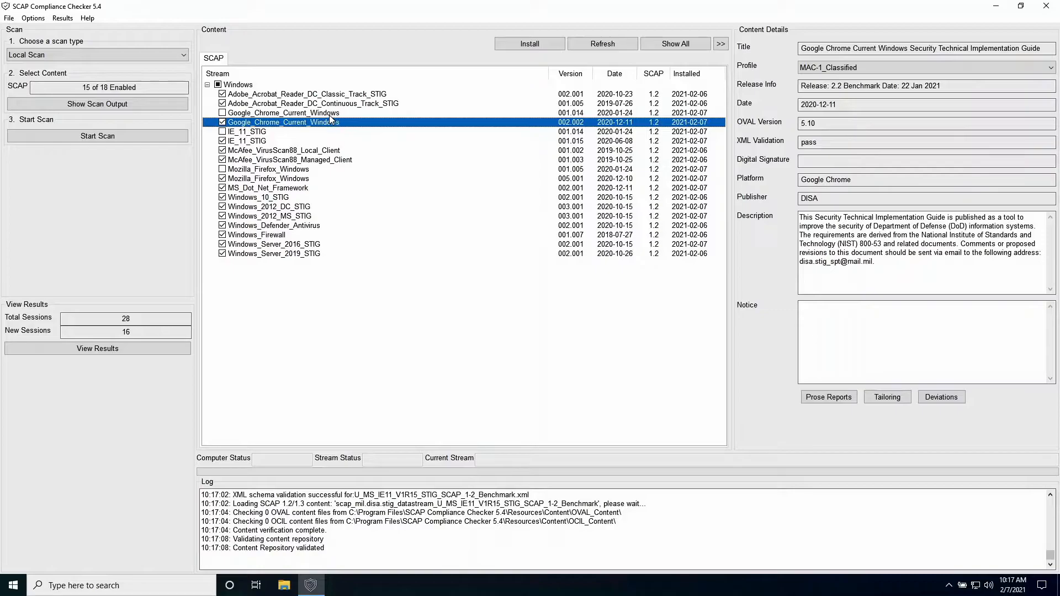
click(266, 133)
click(262, 169)
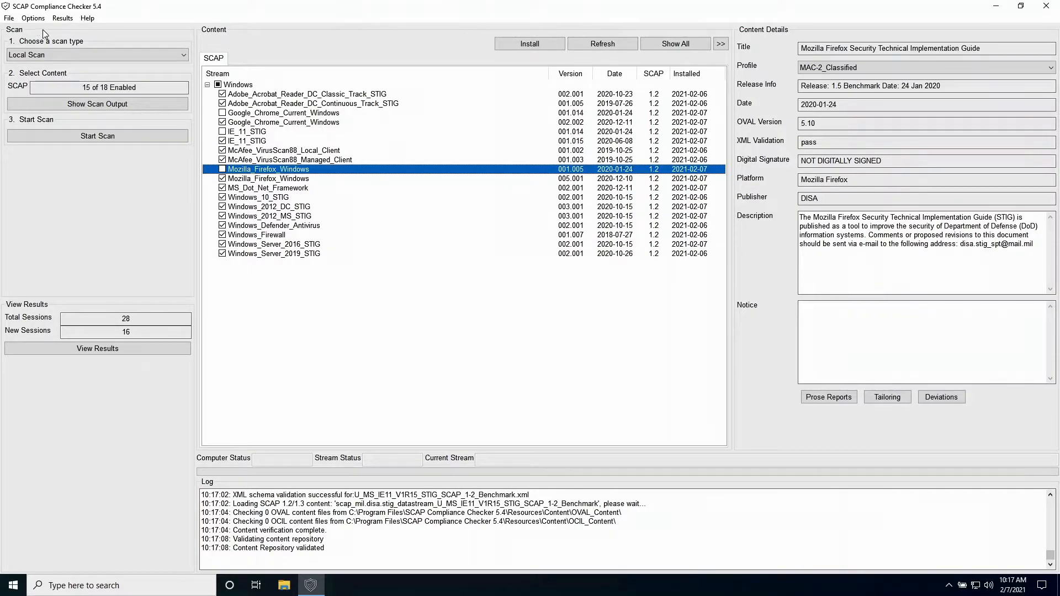
In the scanning options, turn running all SCAP content regardless of applicability on and off again, and toggle processing the OVAL accesstoken_test by user right.
click(28, 22)
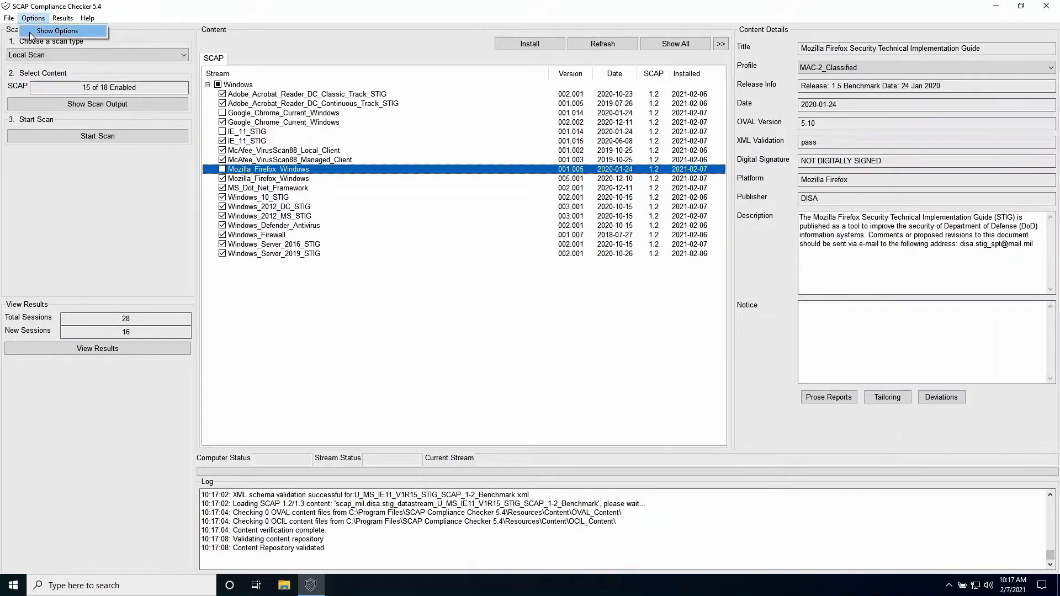
click(31, 32)
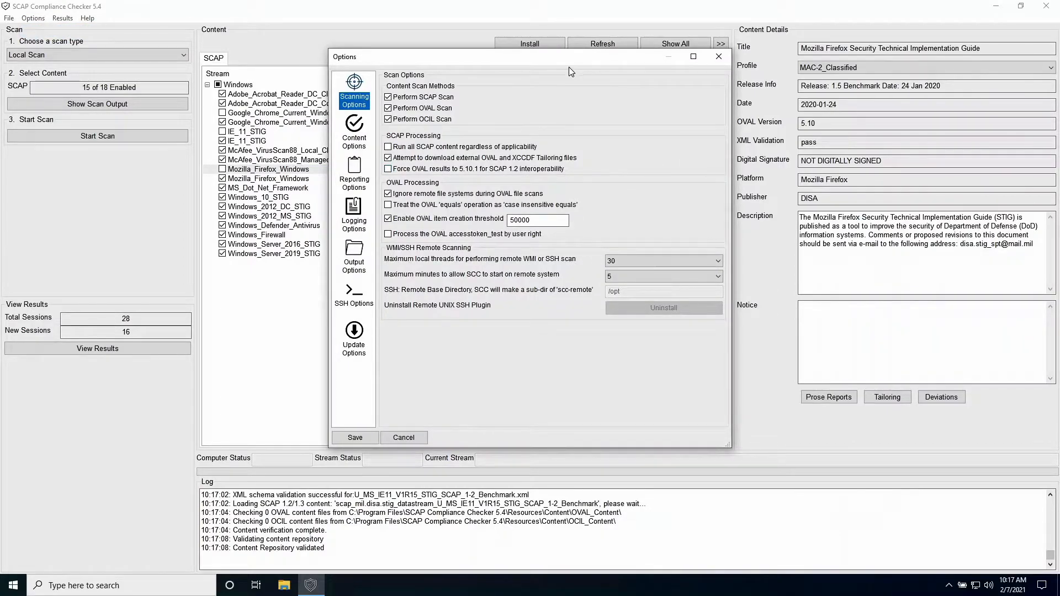
drag(565, 65, 580, 91)
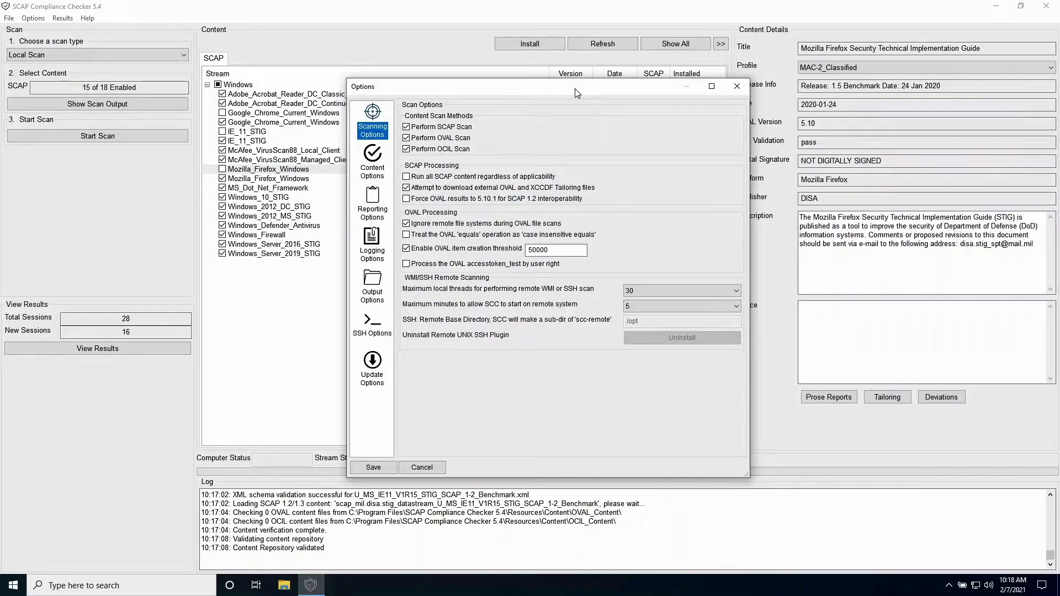
drag(581, 92, 574, 90)
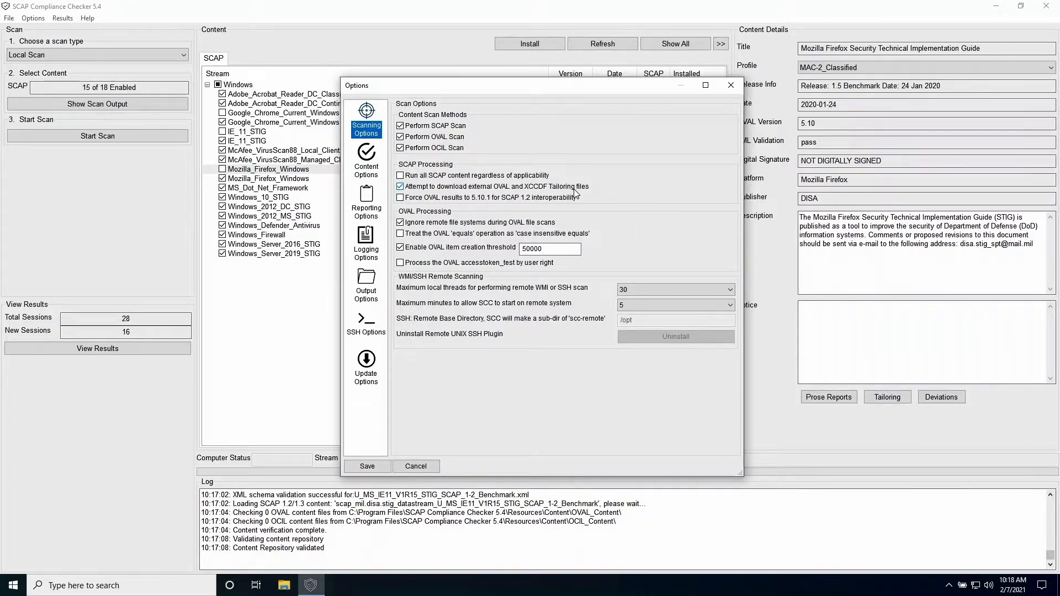
click(529, 176)
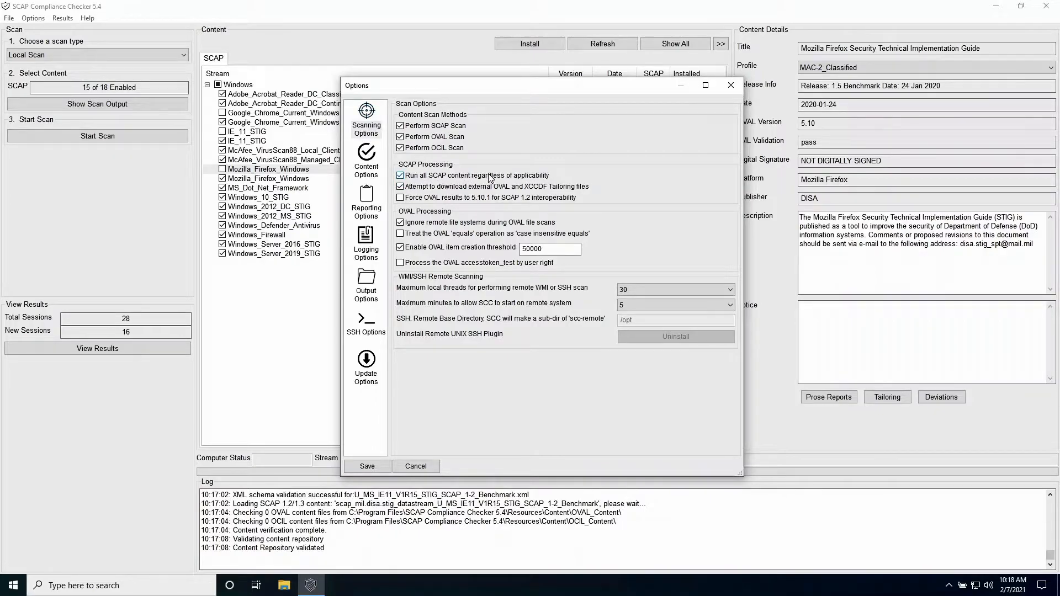
click(535, 178)
click(545, 264)
In the content options, try leaving older content as-is for newer installs, and return to disabling older versions of matching content.
click(367, 167)
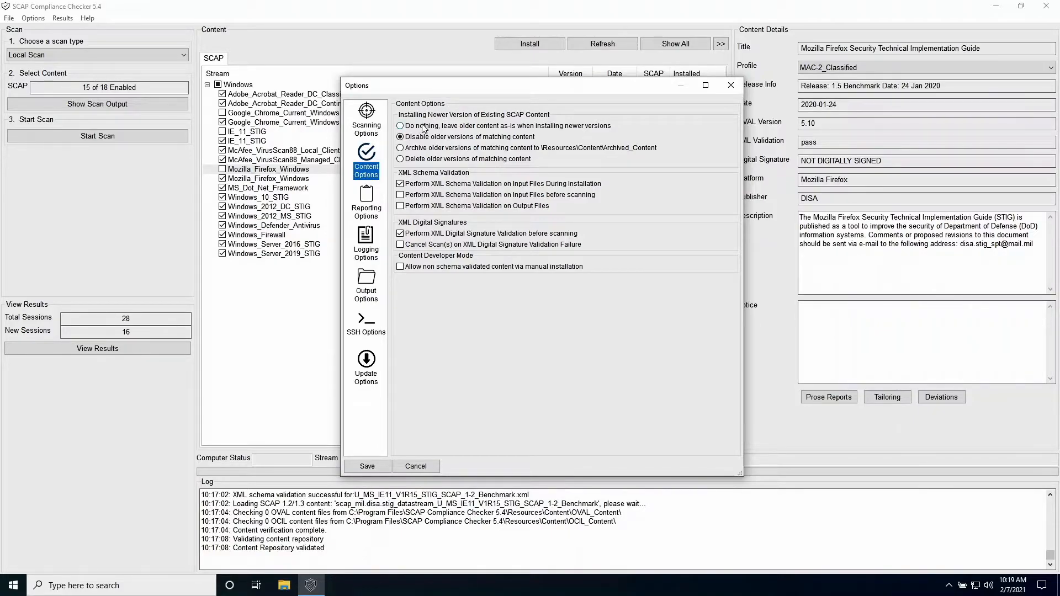
click(459, 127)
click(499, 139)
click(498, 137)
In the reporting options, turn off the 'All Settings' and 'Non-Compliance' reports and turn 'All Settings' back on.
click(369, 215)
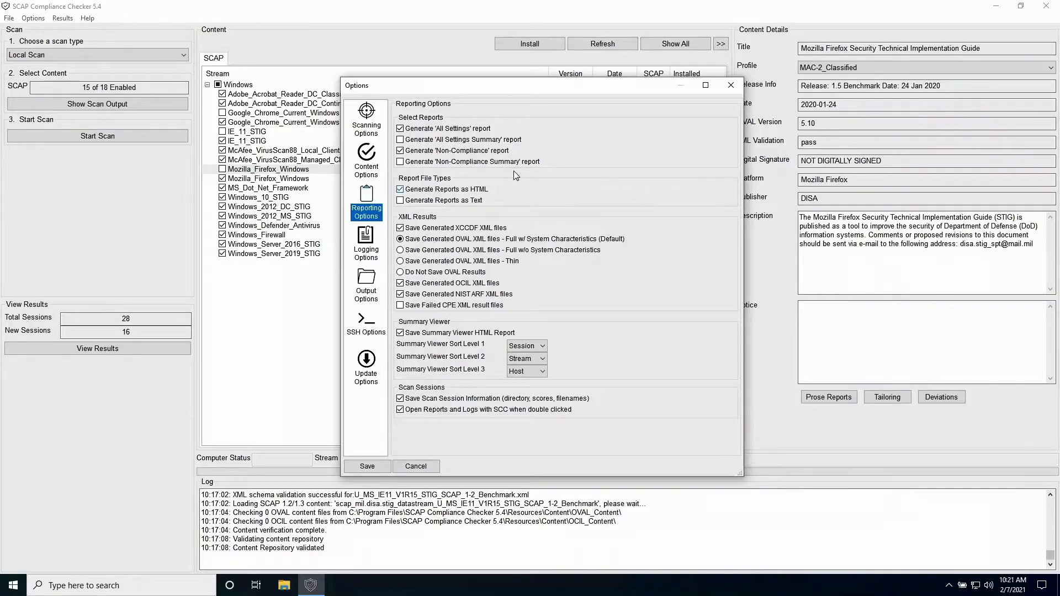
click(401, 129)
click(402, 151)
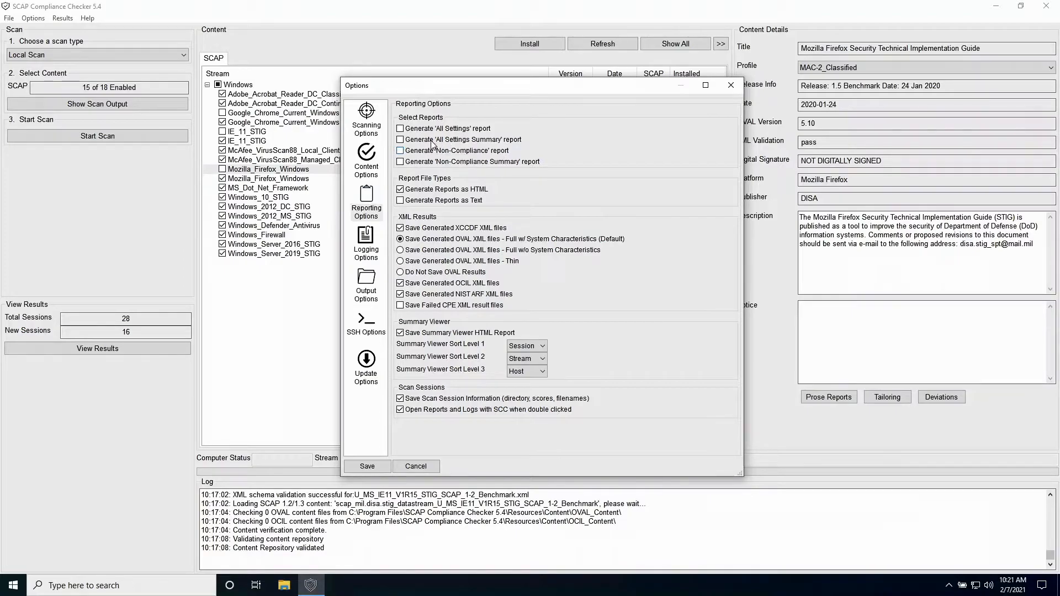
click(400, 129)
Try generating reports as text instead of HTML, and restore HTML as the only report file type.
click(405, 201)
click(404, 190)
click(403, 190)
click(401, 201)
Stop saving NIST ARF, OCIL and OVAL results and the Summary Viewer HTML report, and turn off opening reports and logs with SCC.
click(400, 294)
click(401, 282)
click(400, 272)
click(443, 335)
click(439, 411)
In the logging options, try saving debug logs with verbose 'TRACE' level debug, and turn the debug logs off again.
click(368, 243)
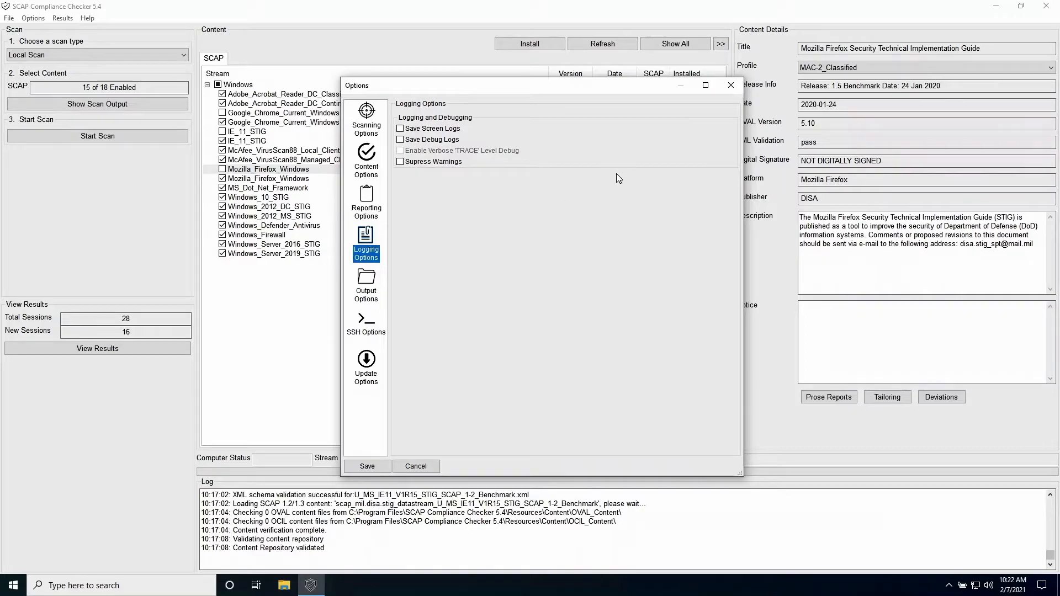
click(401, 142)
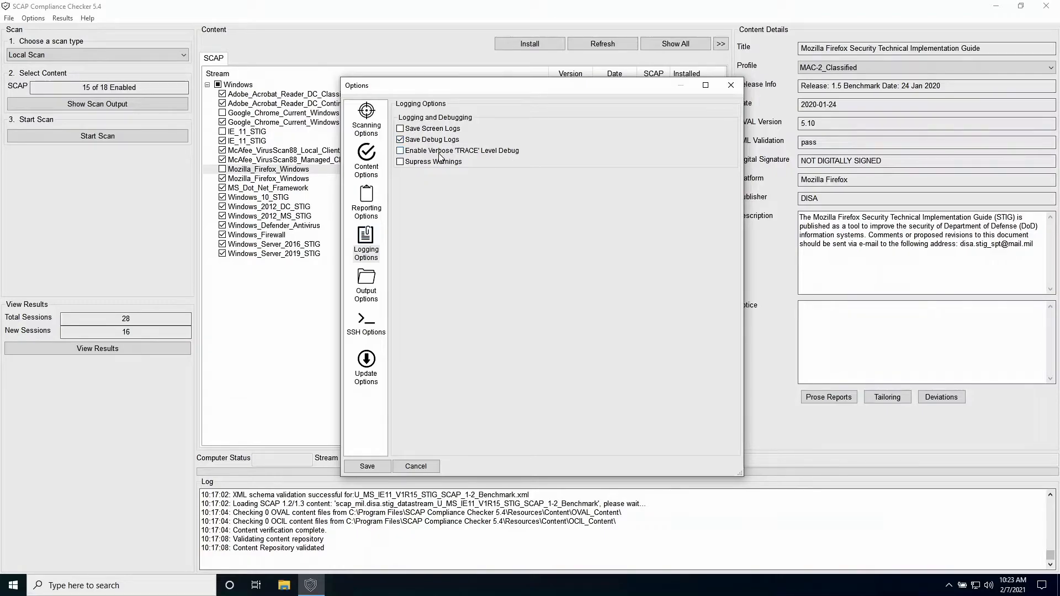
click(472, 153)
click(401, 139)
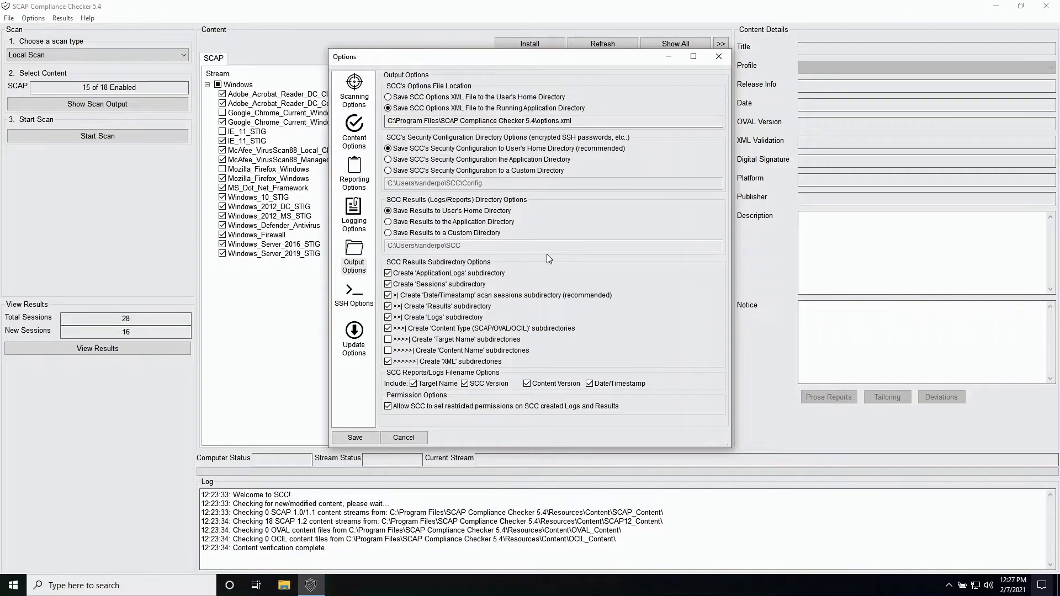
In the output options, save the options XML file to the user's home directory and the results to a custom directory.
click(481, 100)
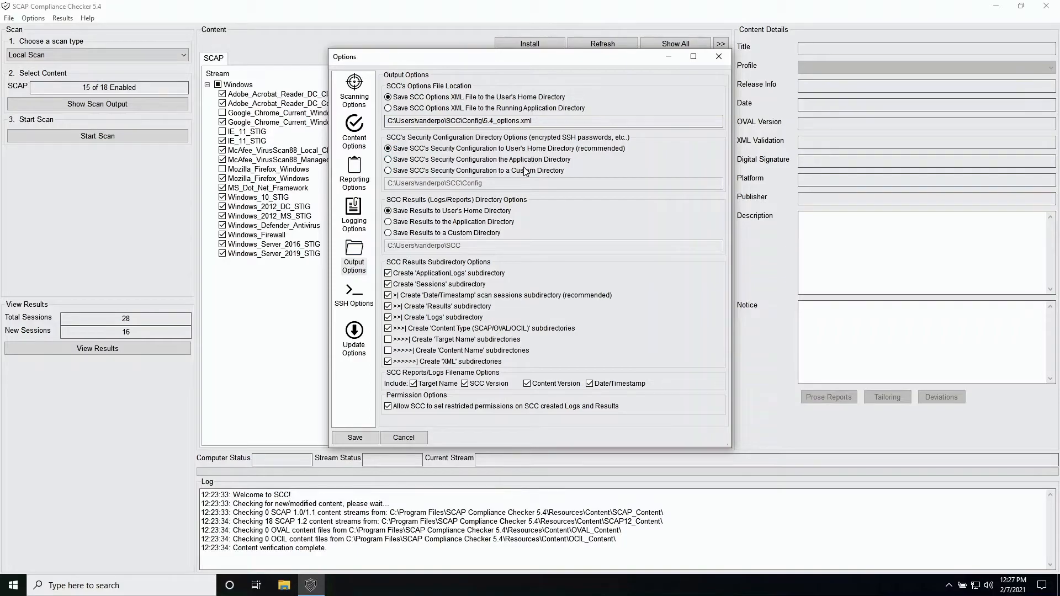
click(464, 235)
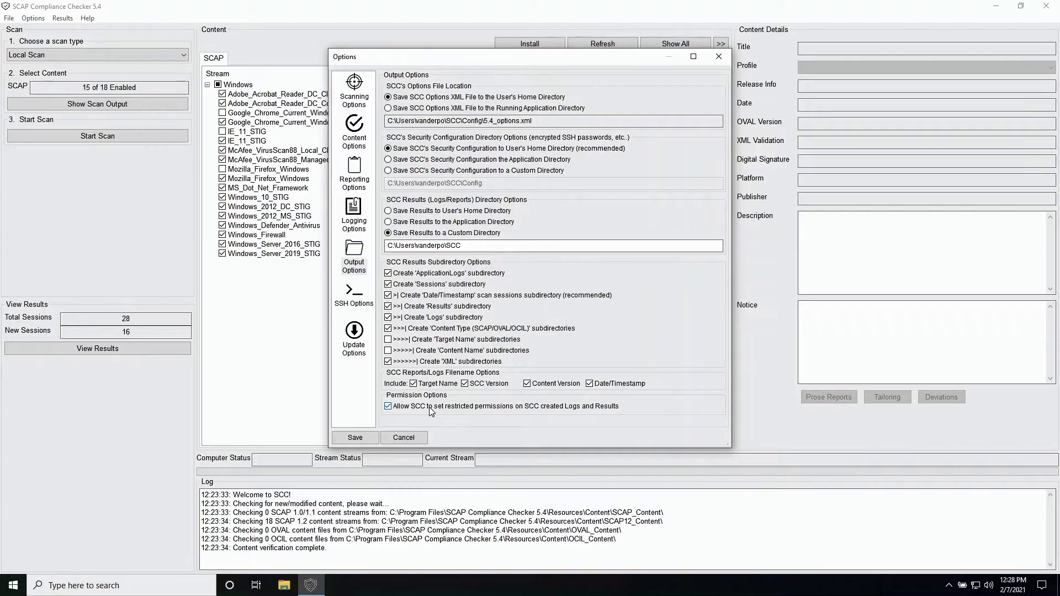
Examine the SSH file transfer options, including the server directory setting.
click(354, 293)
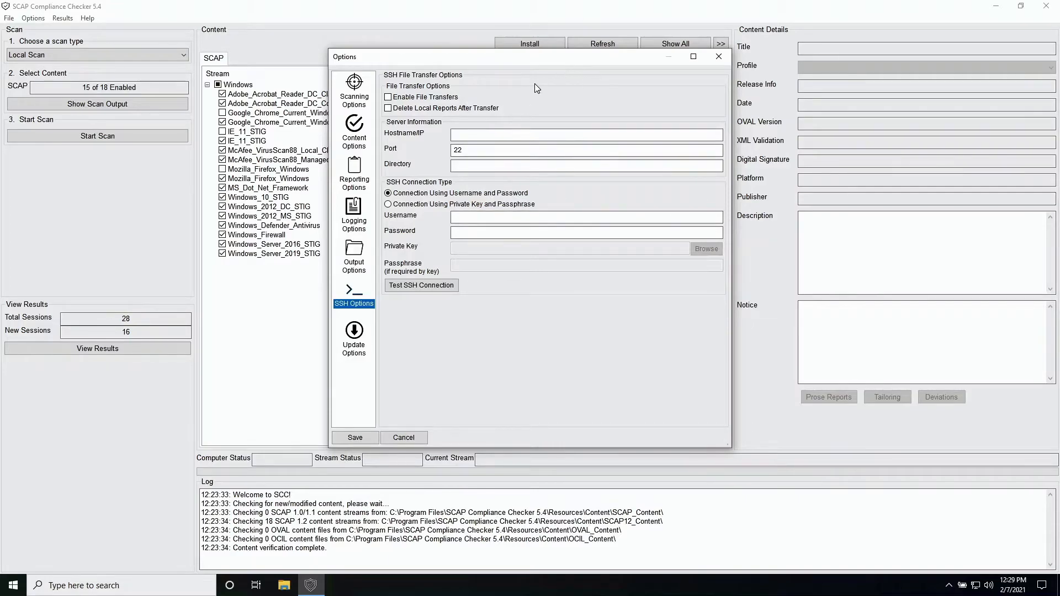
click(516, 167)
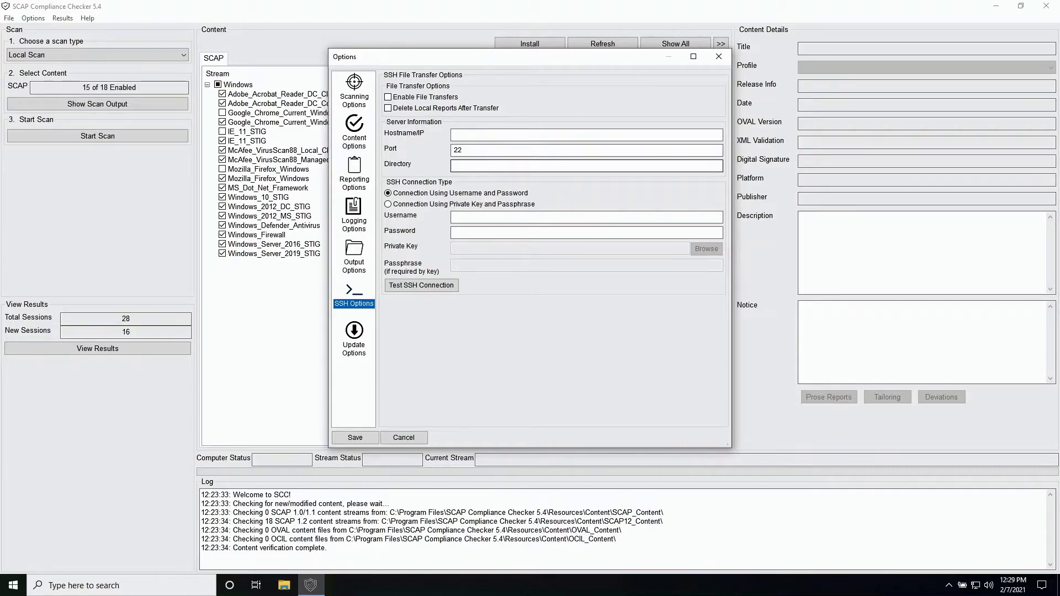
In the update options, try a custom proxy URL, return to the system proxy, and enable periodic checks for SCC application updates.
click(354, 338)
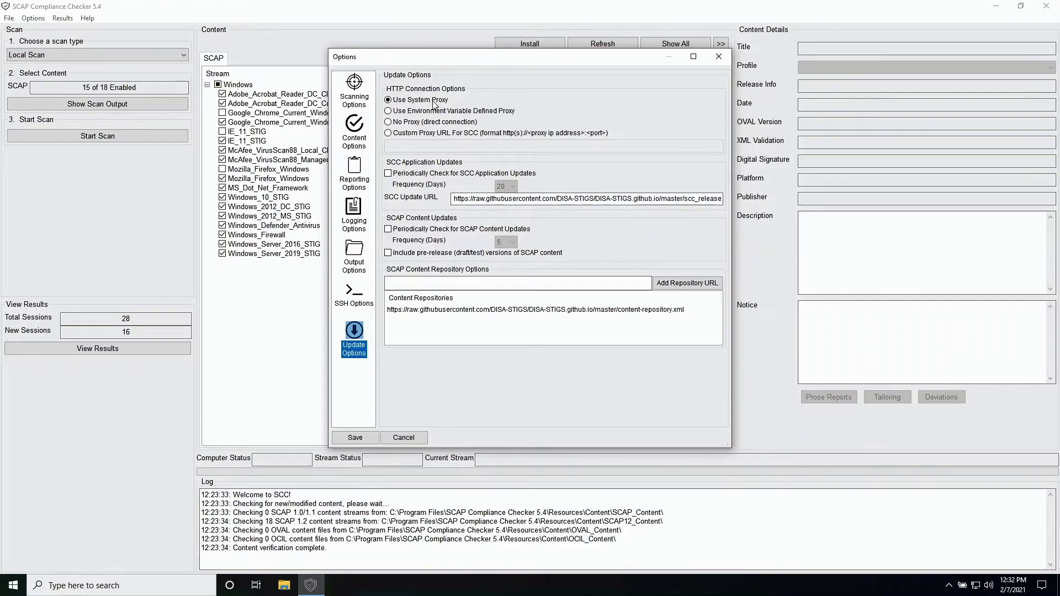
click(411, 134)
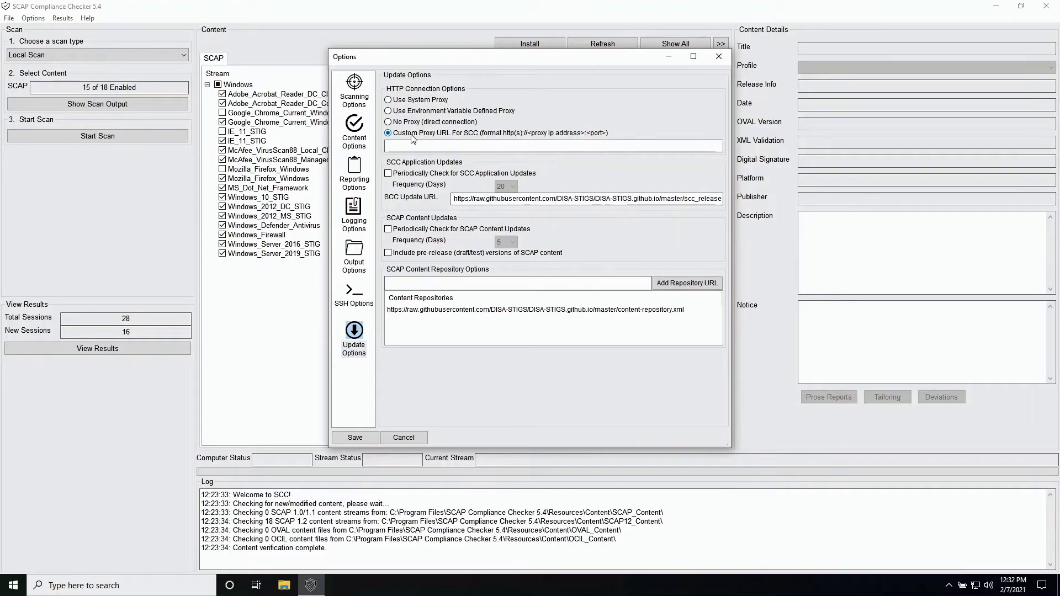
click(438, 102)
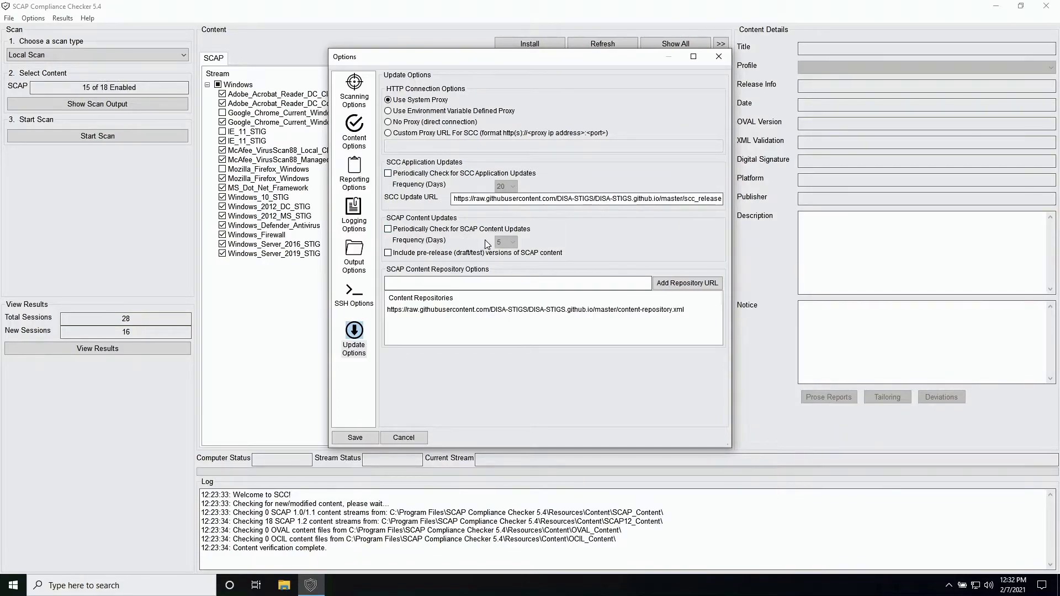
click(388, 174)
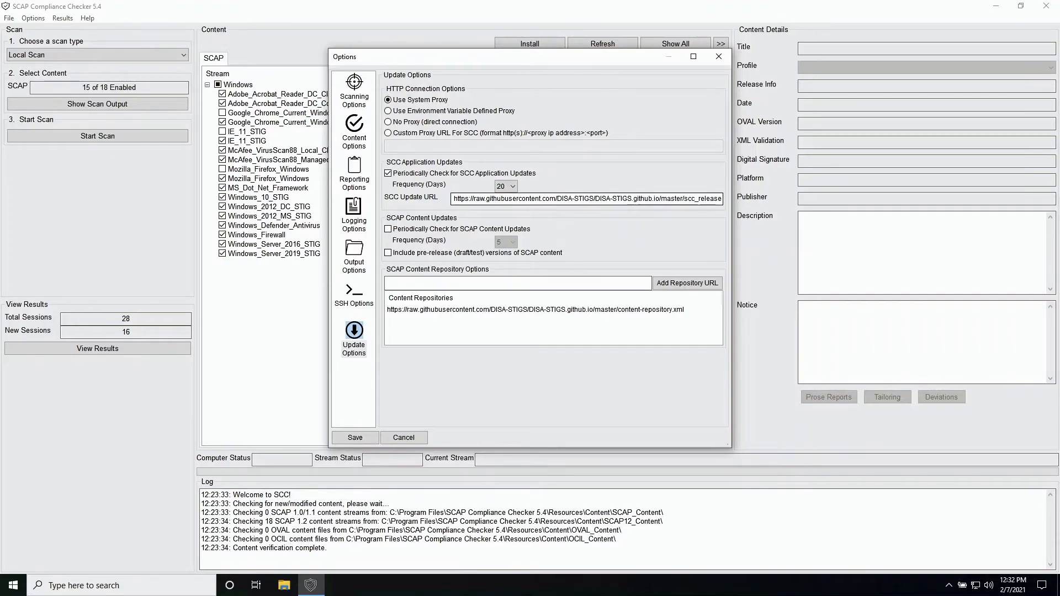
Disable periodic checks for SCC application updates, enable periodic checks for SCAP content updates, and save the options.
drag(521, 198, 721, 199)
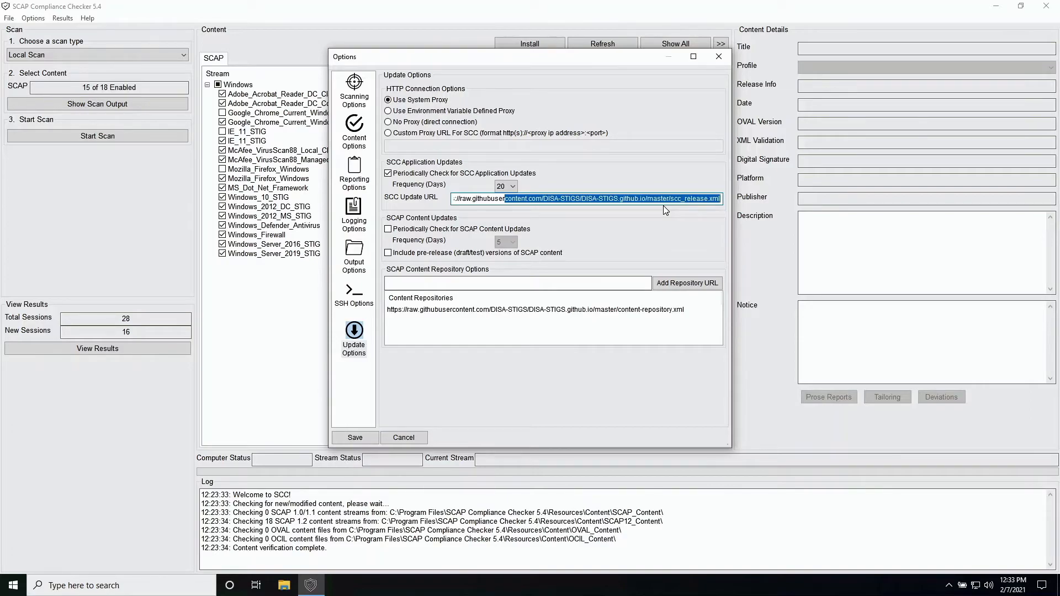
click(388, 175)
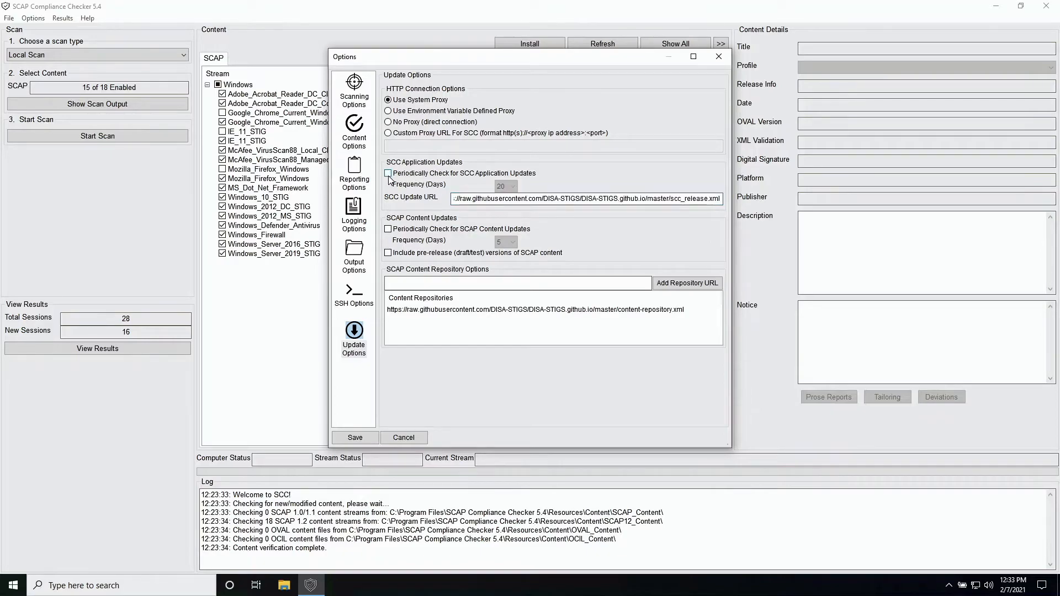
click(396, 231)
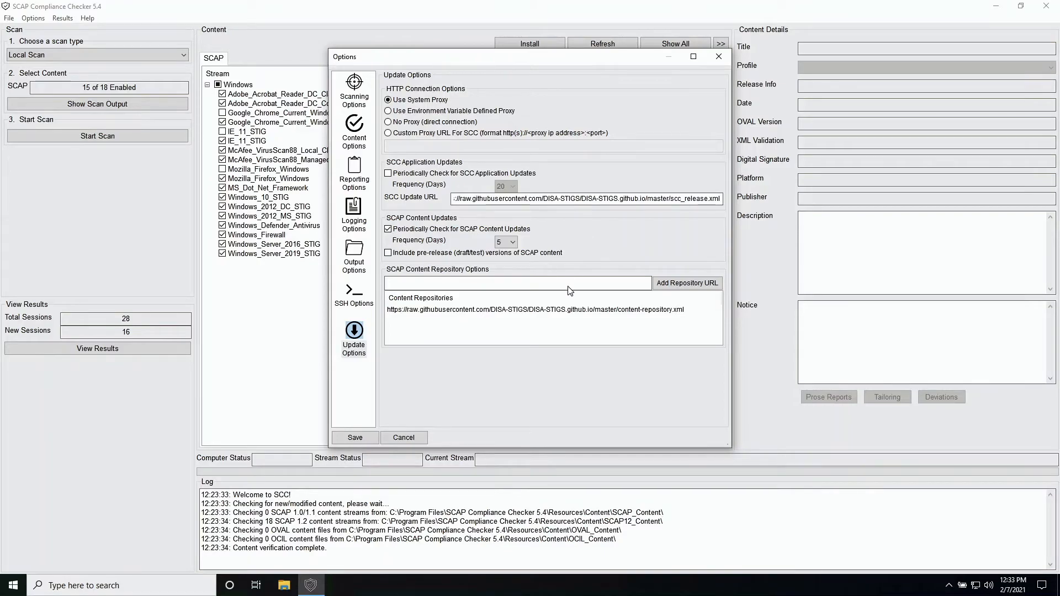
click(532, 310)
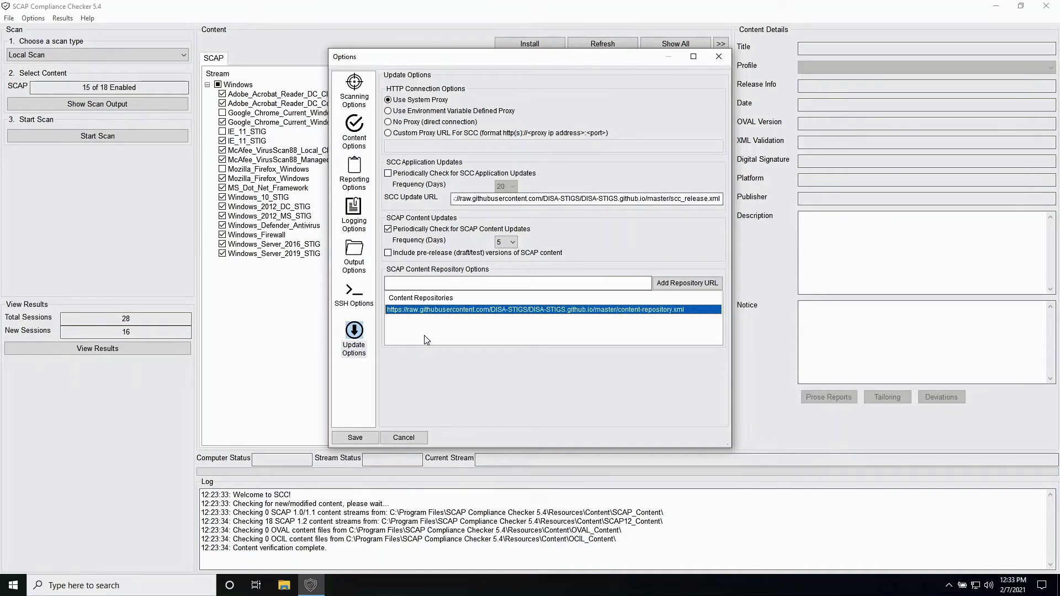
click(365, 437)
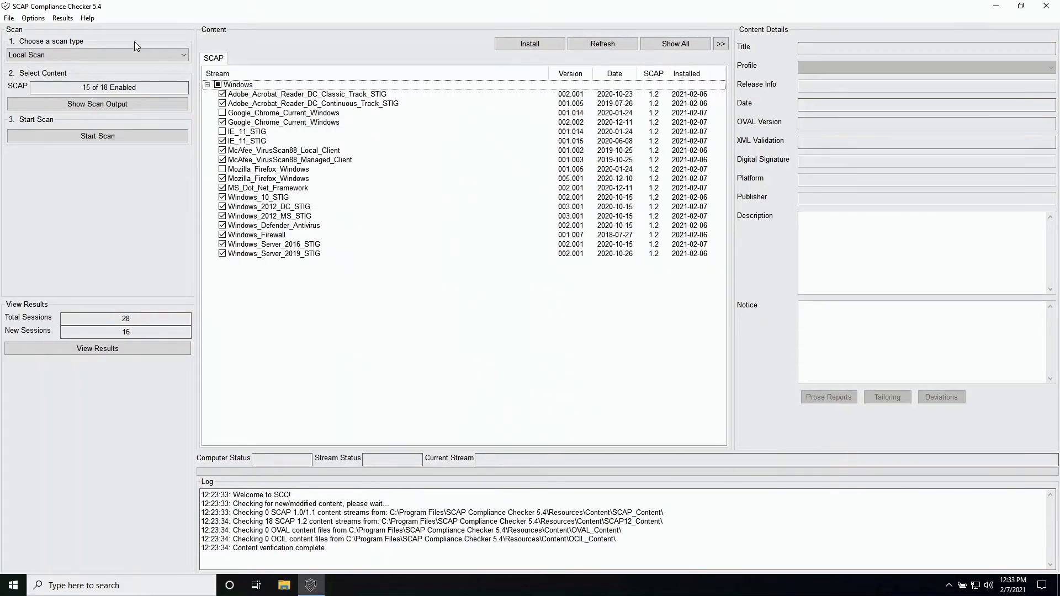
Look over the commands for loading and saving options, and view the list of scan session results.
click(9, 20)
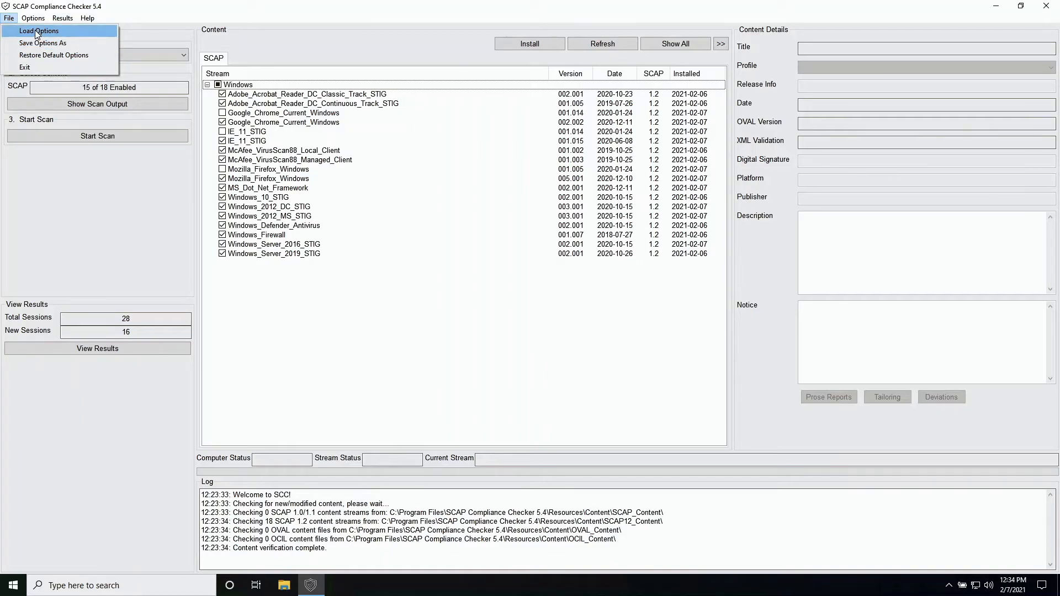
mouse_move(37, 19)
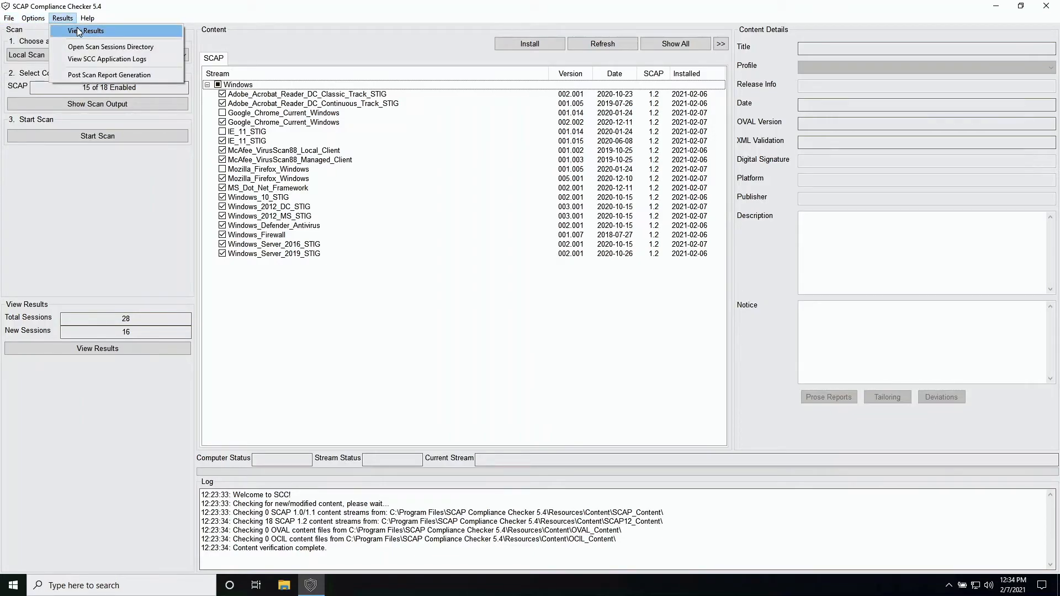
click(79, 31)
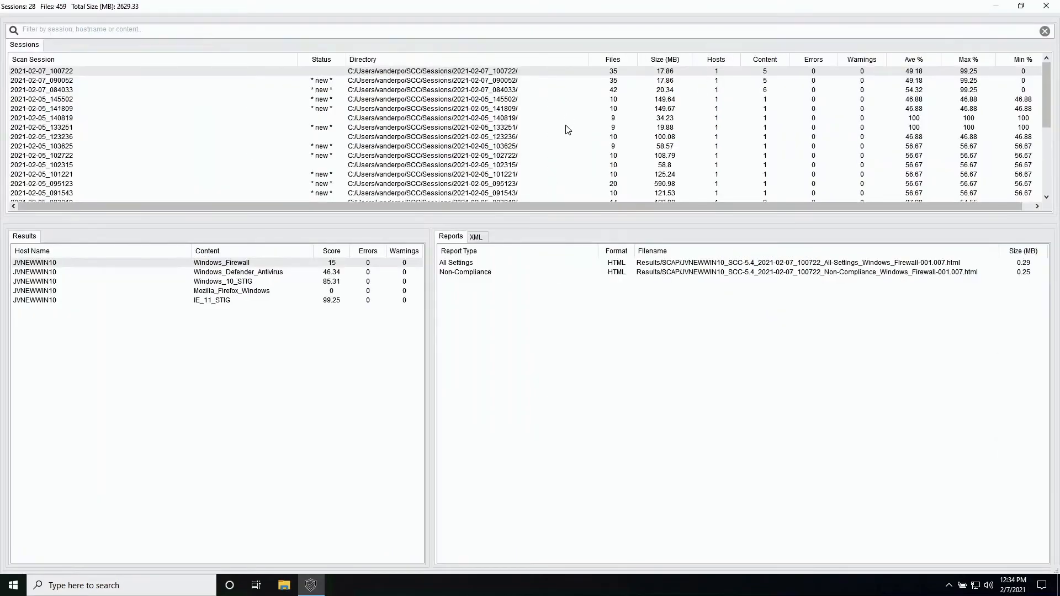
click(1046, 6)
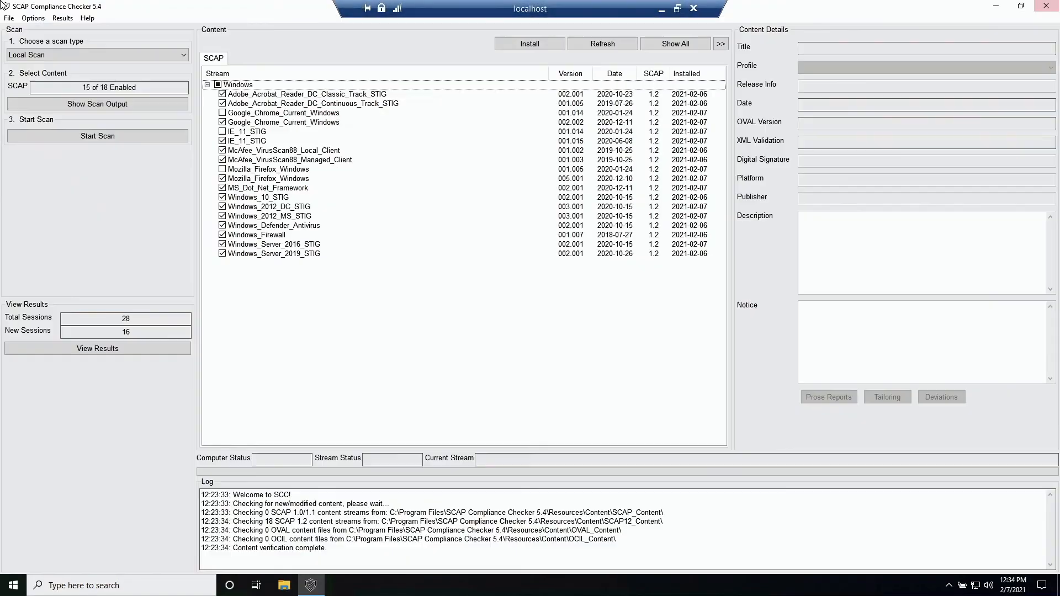
Open the scan sessions directory to view its stored session folders, and close it again.
click(62, 18)
click(78, 47)
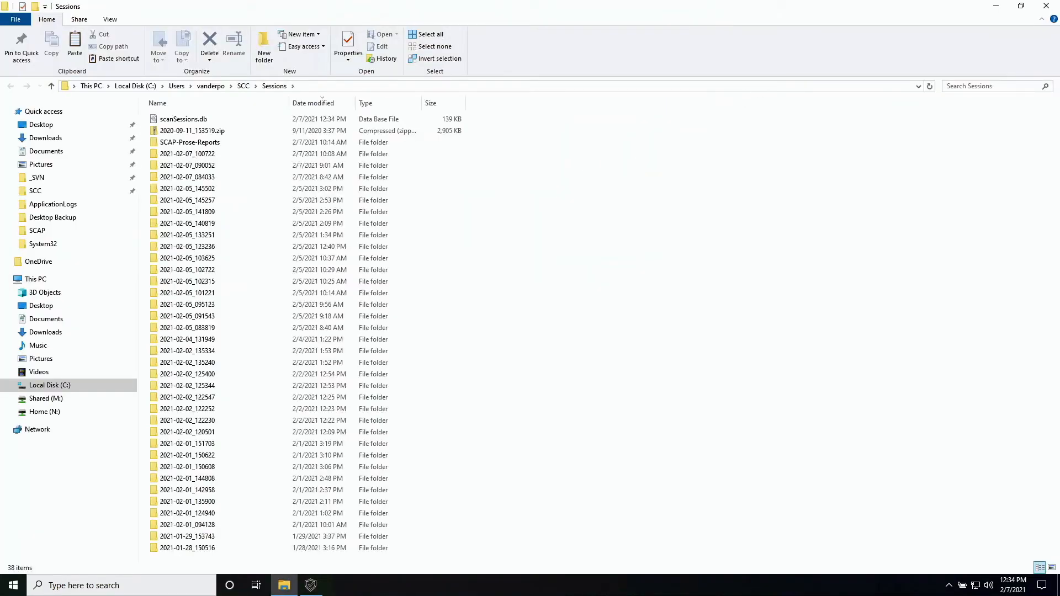
click(1046, 5)
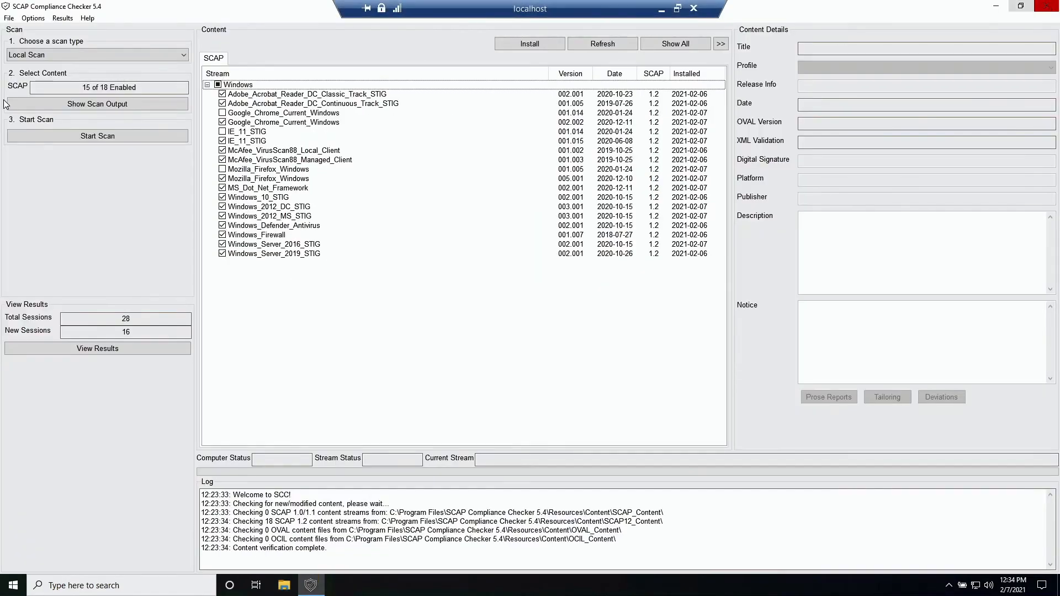
Examine the list of SCC application logs, including the most recent debug log entry, and close the list.
click(71, 18)
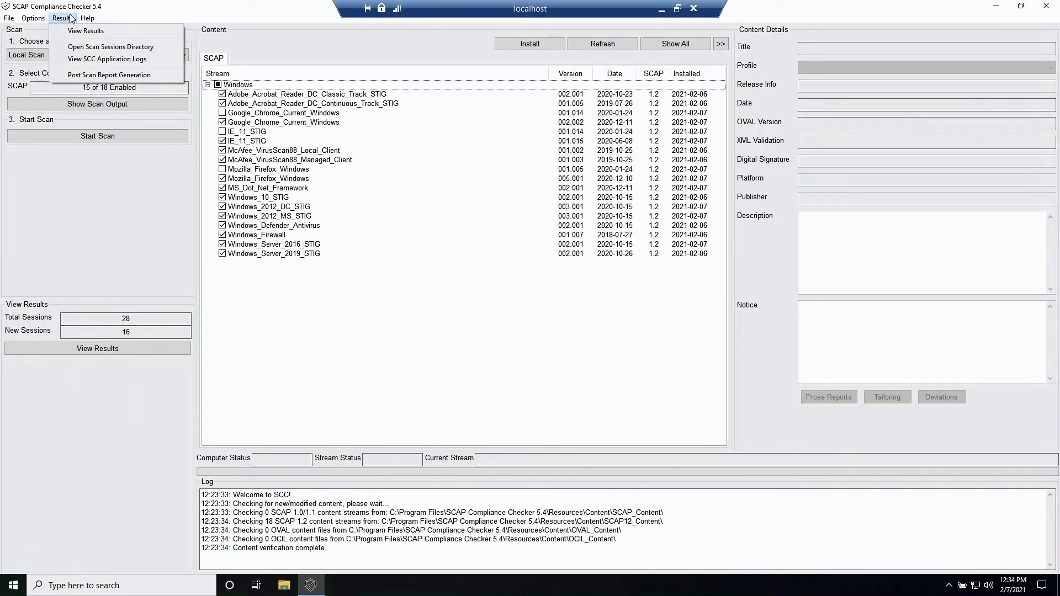
click(84, 58)
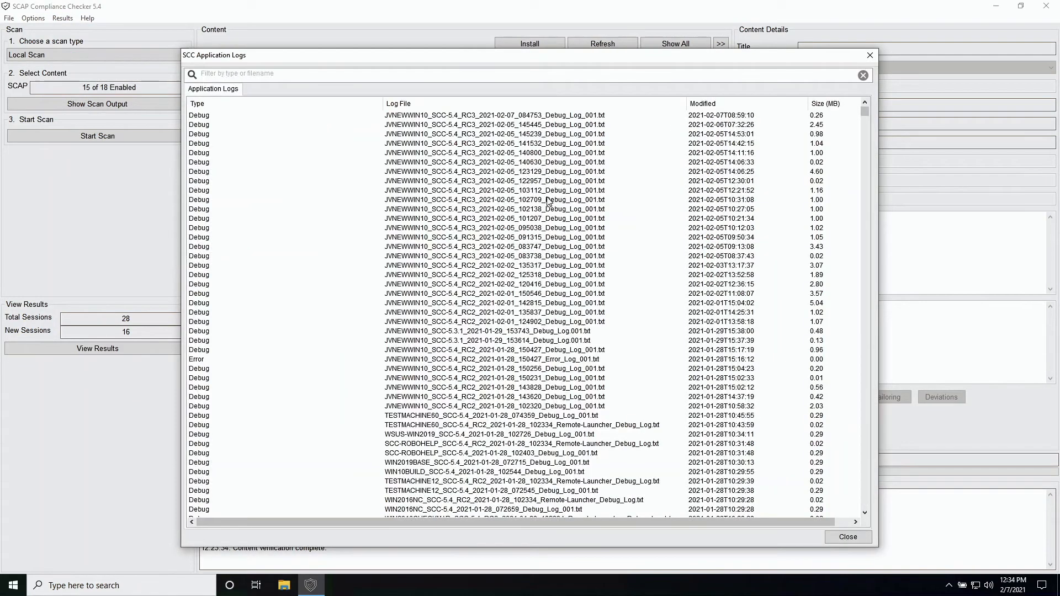
click(572, 115)
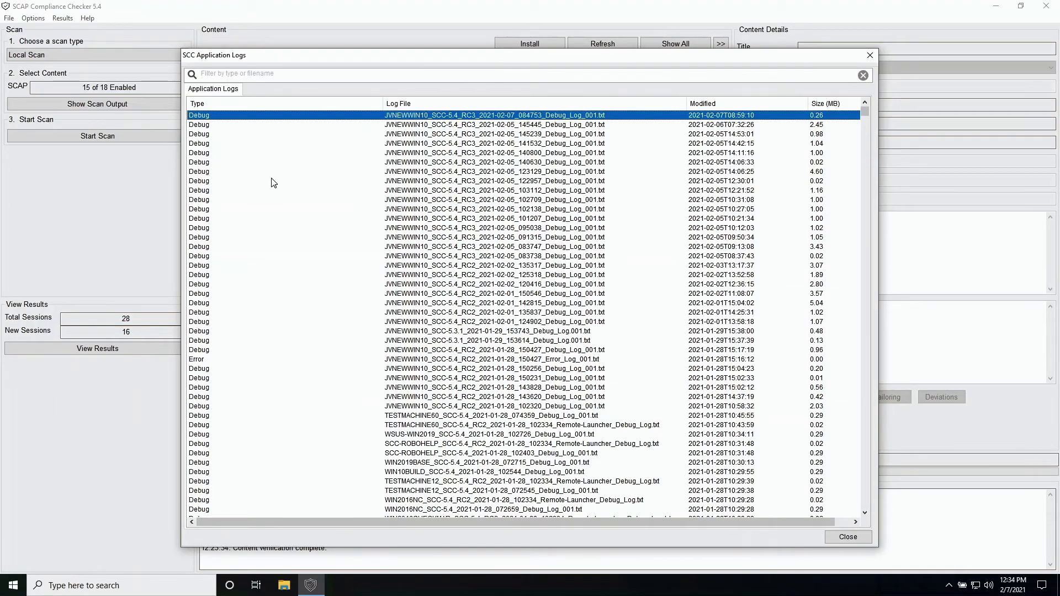
scroll(691, 307, down, 6)
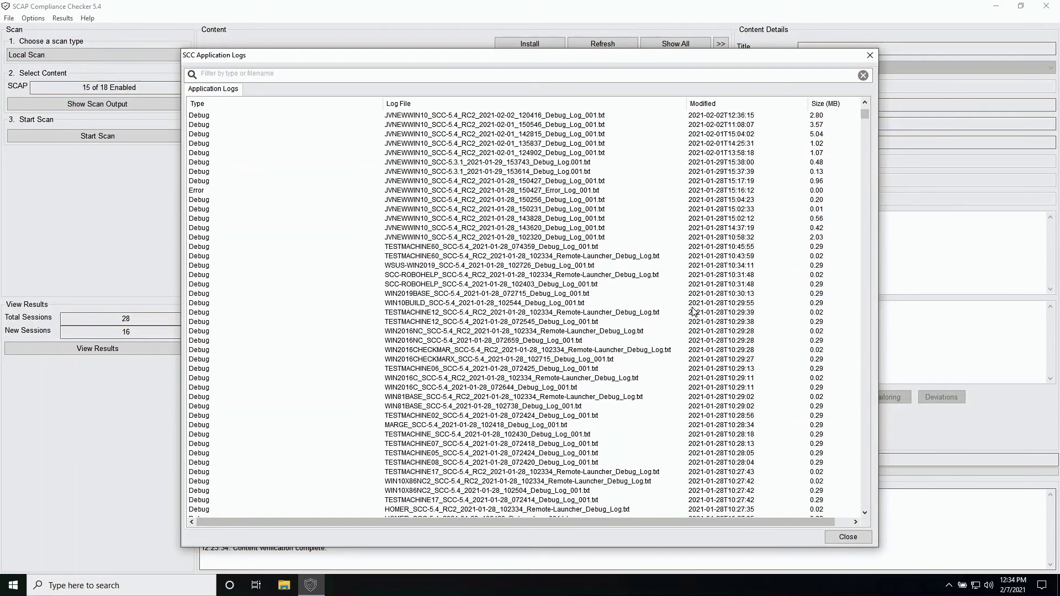
scroll(691, 307, up, 6)
click(870, 55)
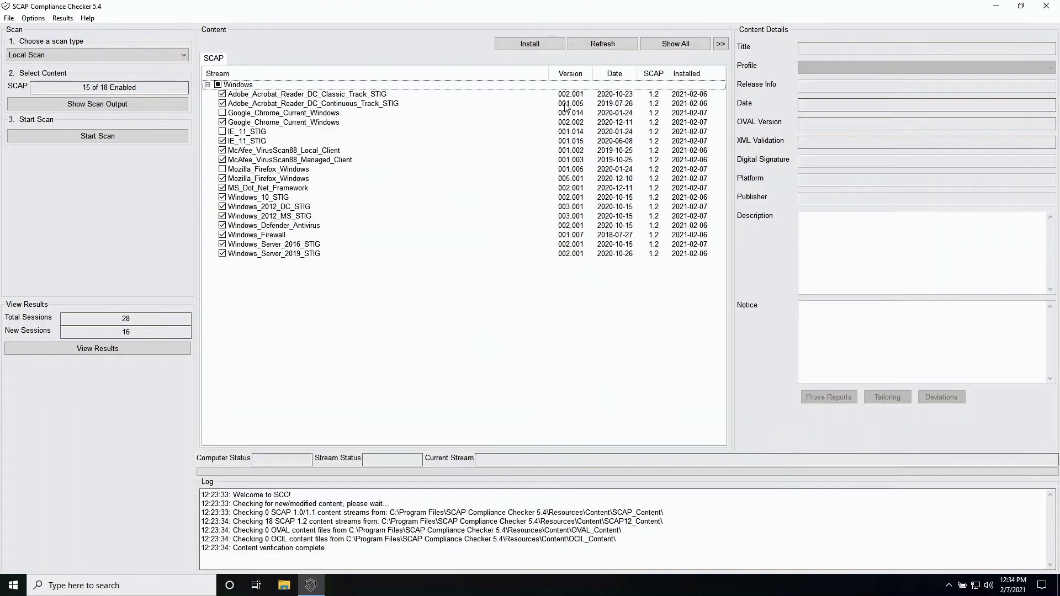
Examine the Post Scan Report Generation settings for directories, report types and formats, and close them without generating reports.
click(62, 18)
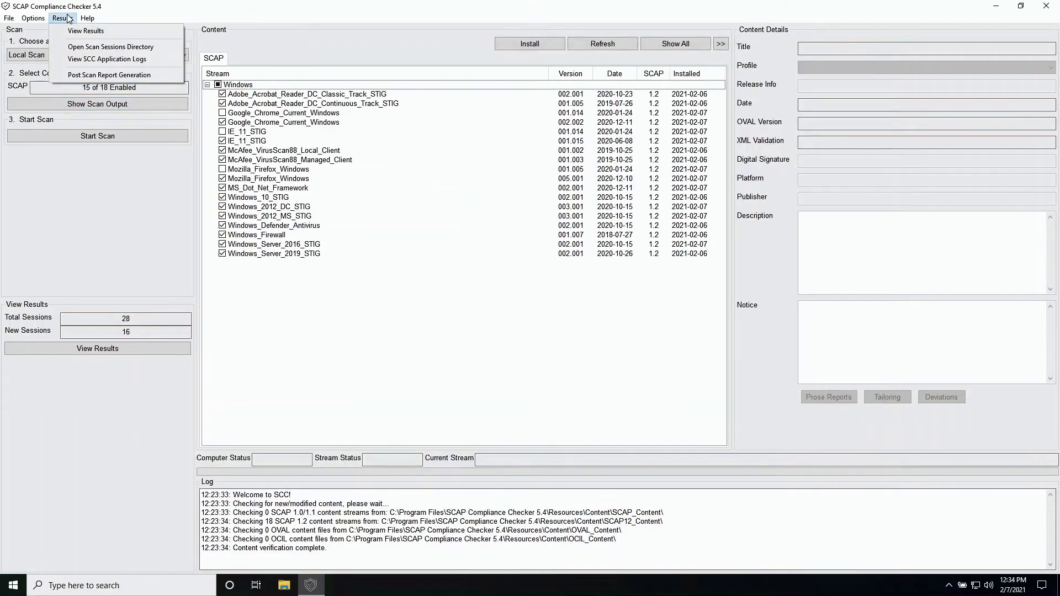
click(82, 78)
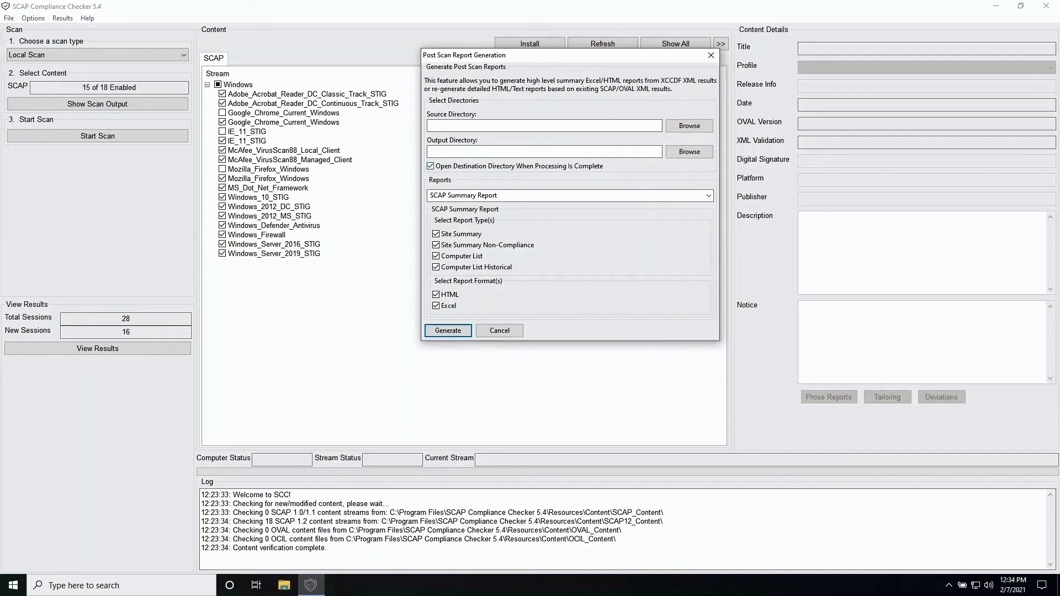
click(710, 57)
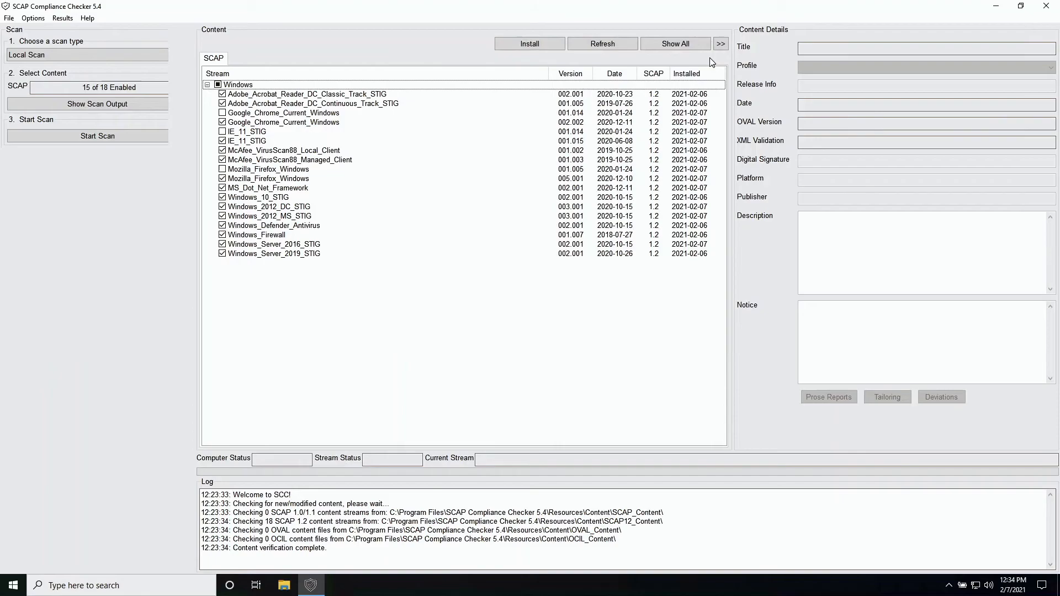
Open the built-in help, enlarge its window, look at its index and keyword search, and close it.
click(88, 18)
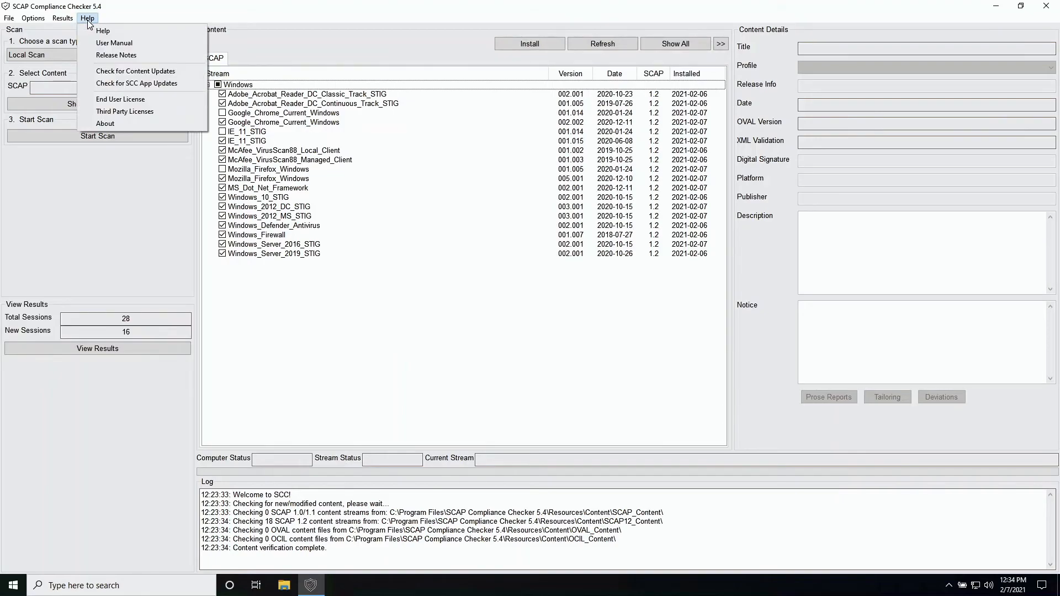
click(103, 31)
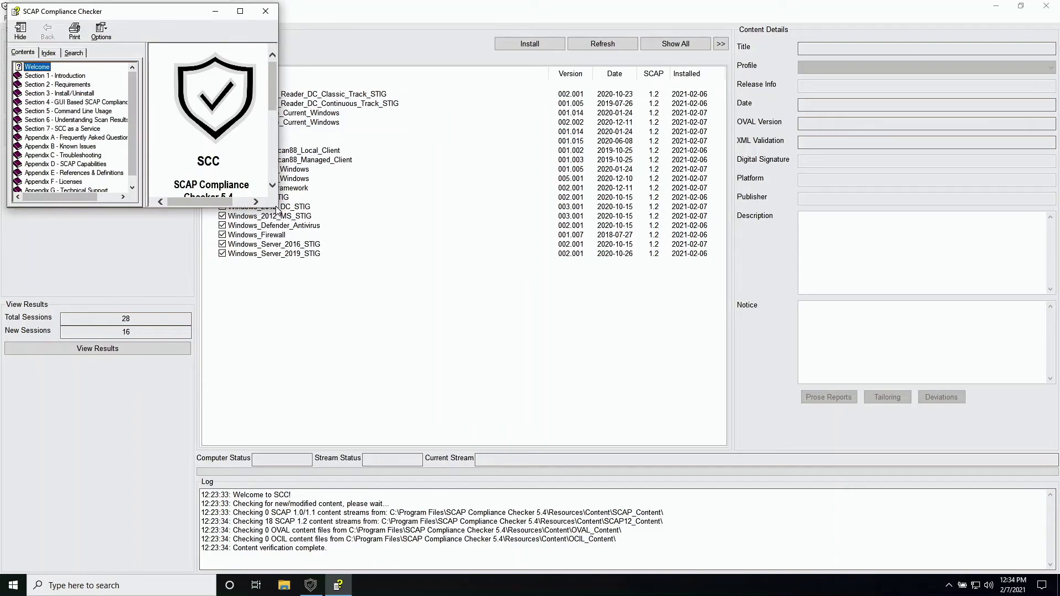
drag(277, 209, 355, 302)
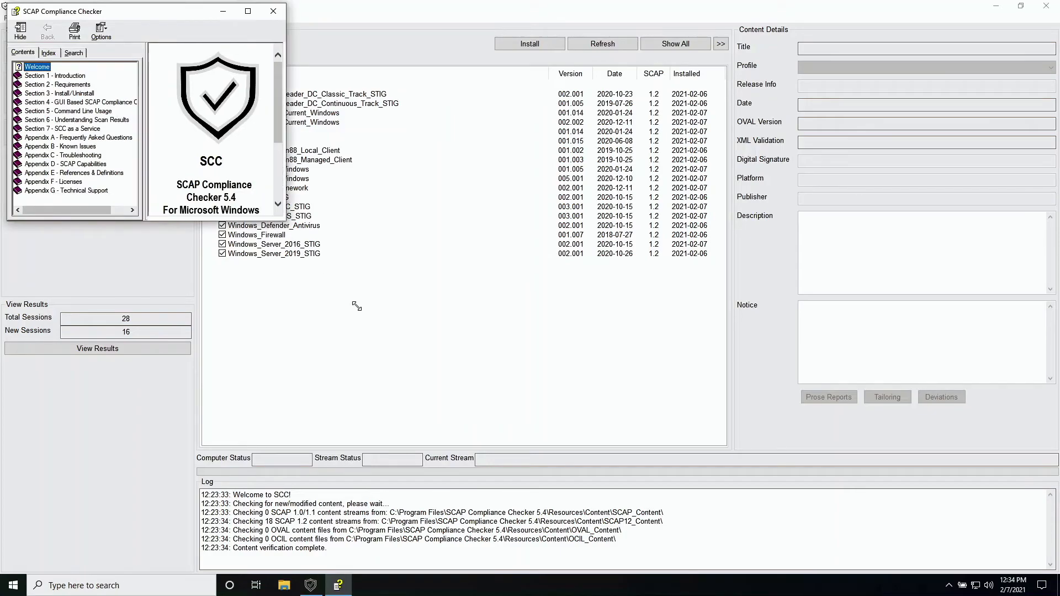
click(51, 56)
click(63, 55)
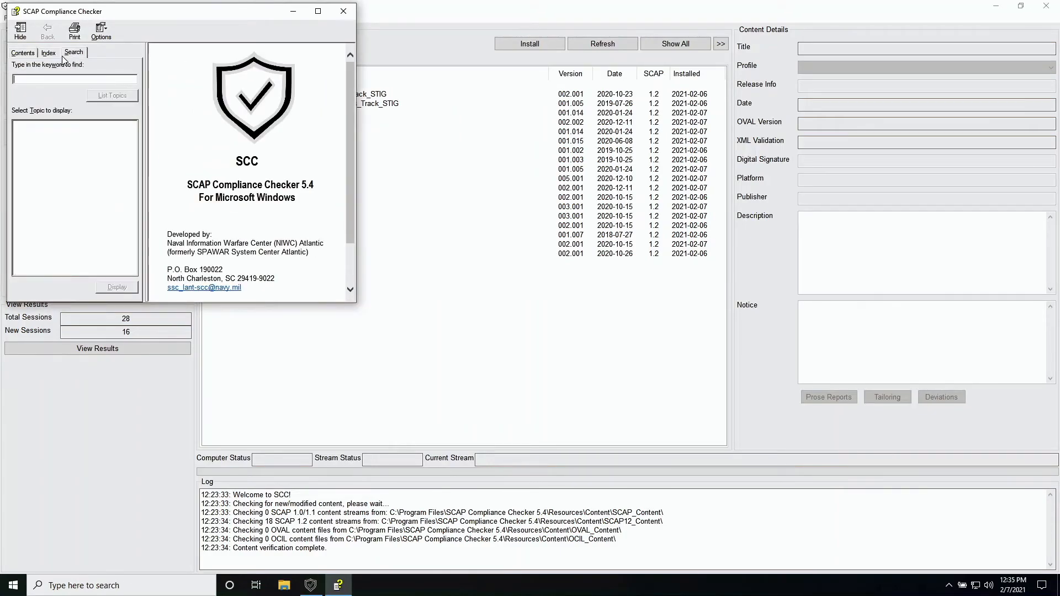
click(343, 11)
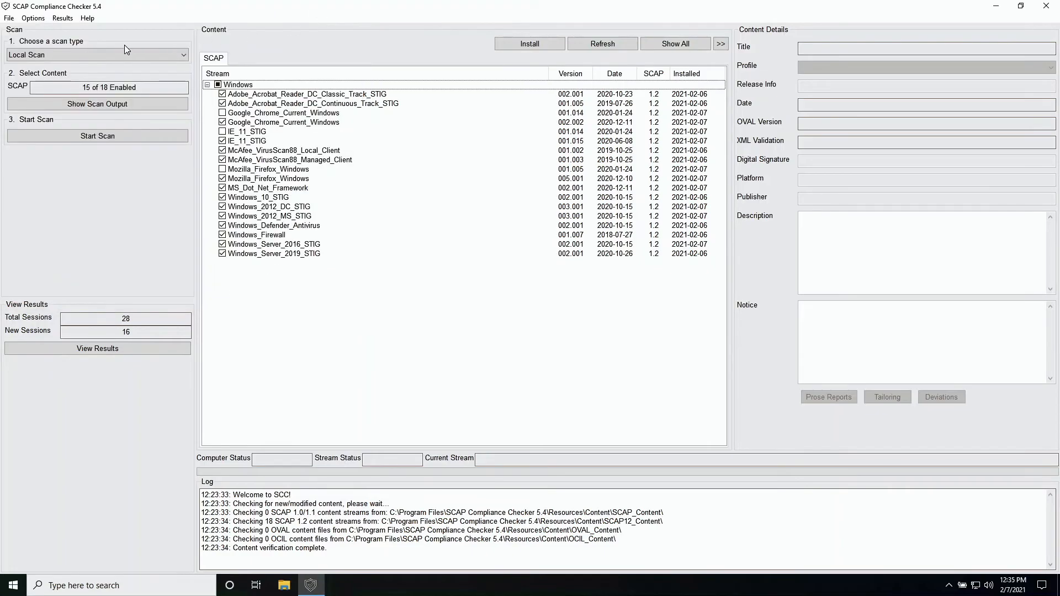
View the SCAP Compliance Checker release notes and close them.
click(93, 18)
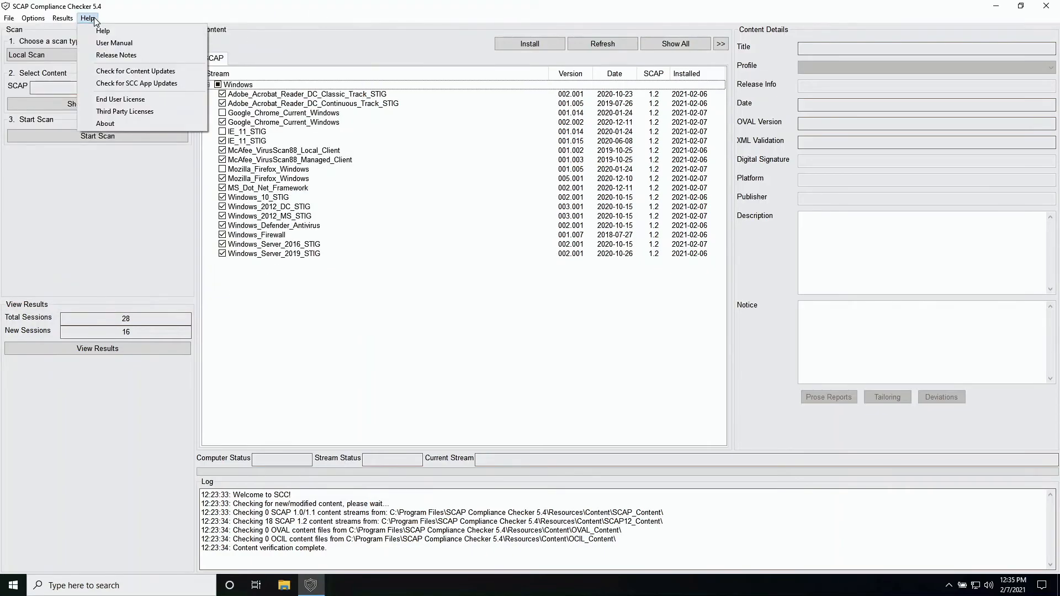
click(103, 54)
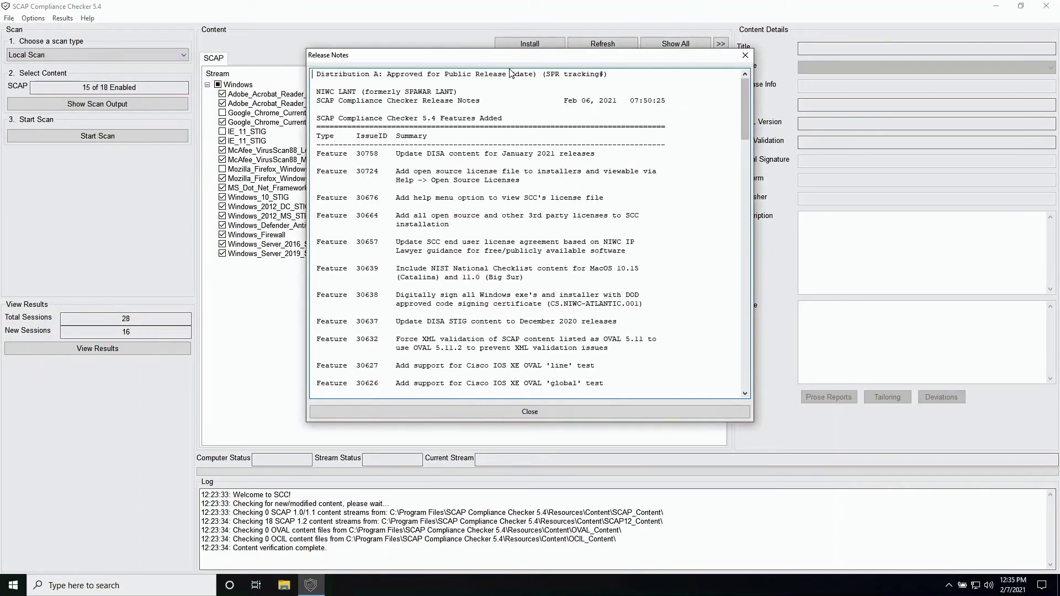
click(745, 55)
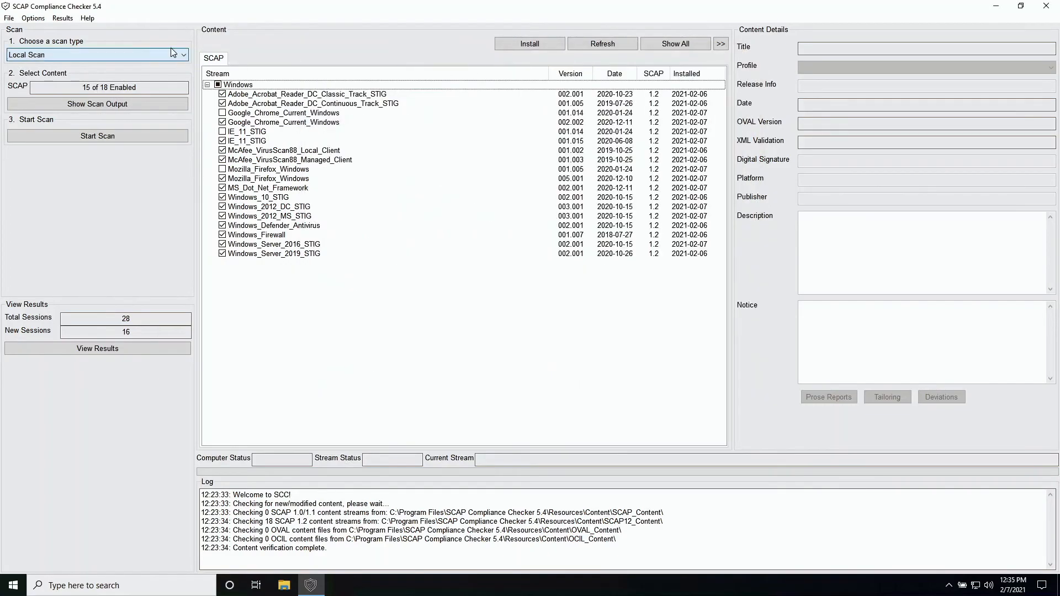
Check for SCC application updates and close the update details.
click(87, 18)
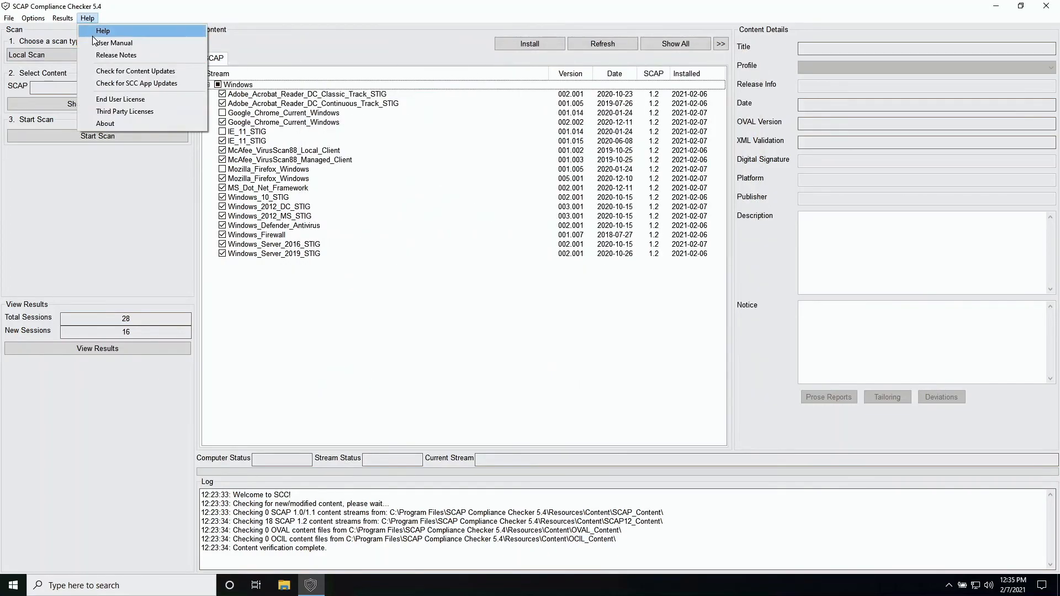
click(101, 85)
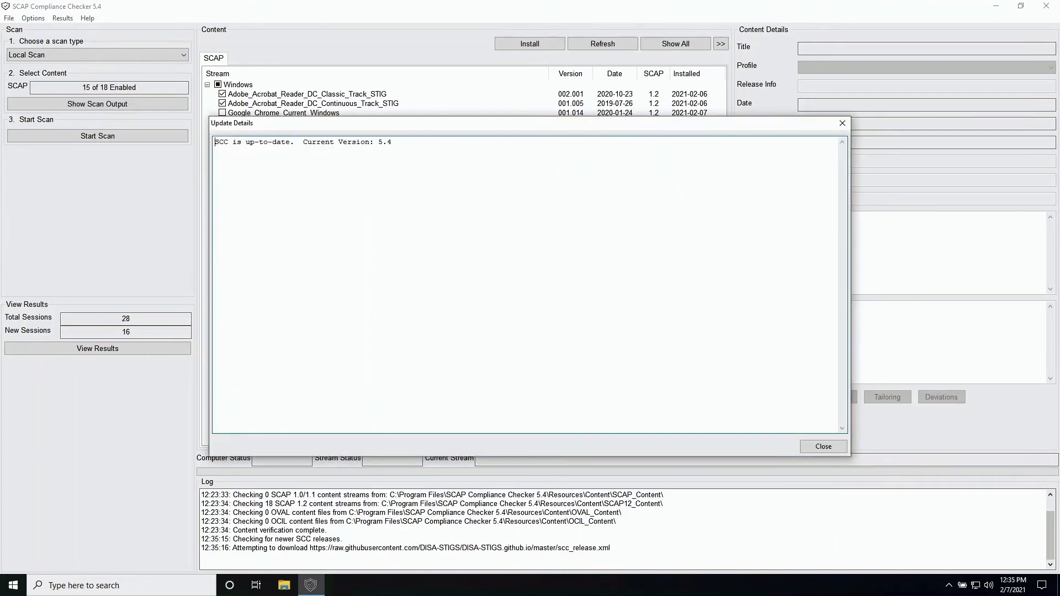
click(819, 447)
Read the End User License text and close it.
click(87, 19)
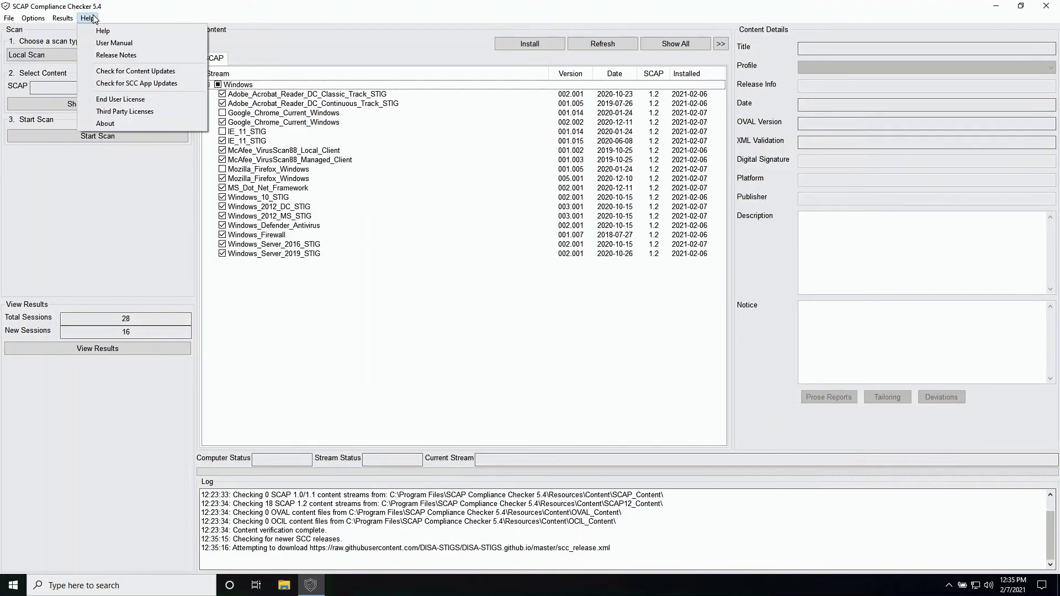
click(116, 102)
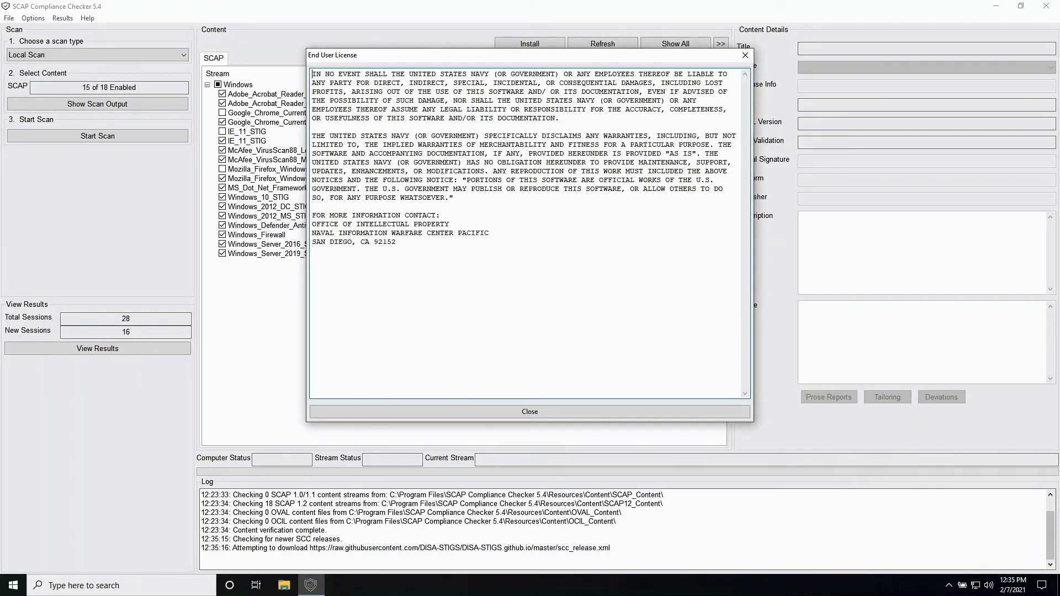
drag(497, 270, 533, 134)
click(538, 138)
click(745, 56)
Look through the Third Party Licenses to the end of the text and close them.
click(88, 18)
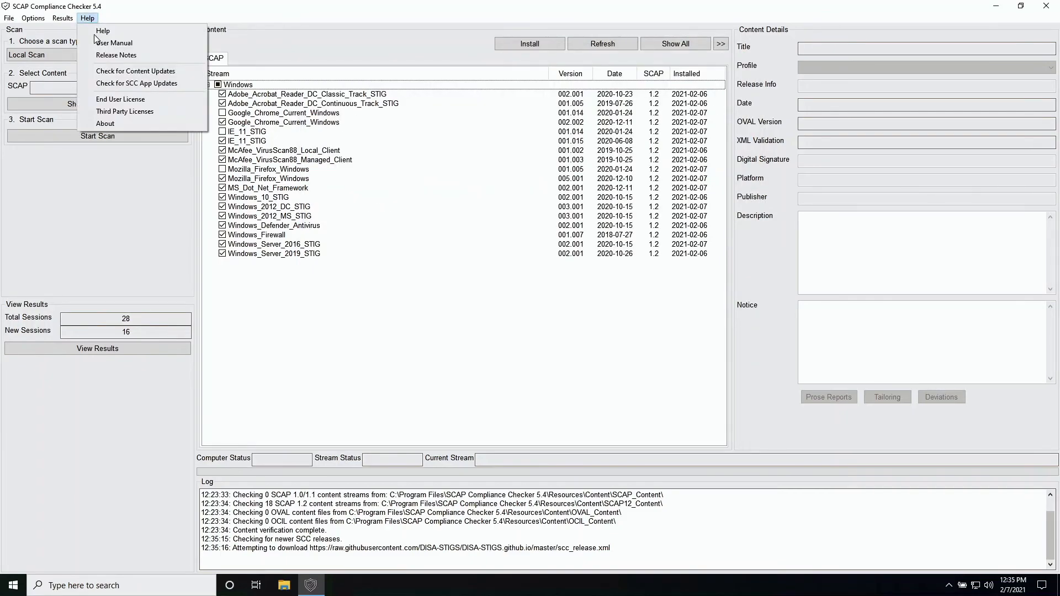
click(108, 112)
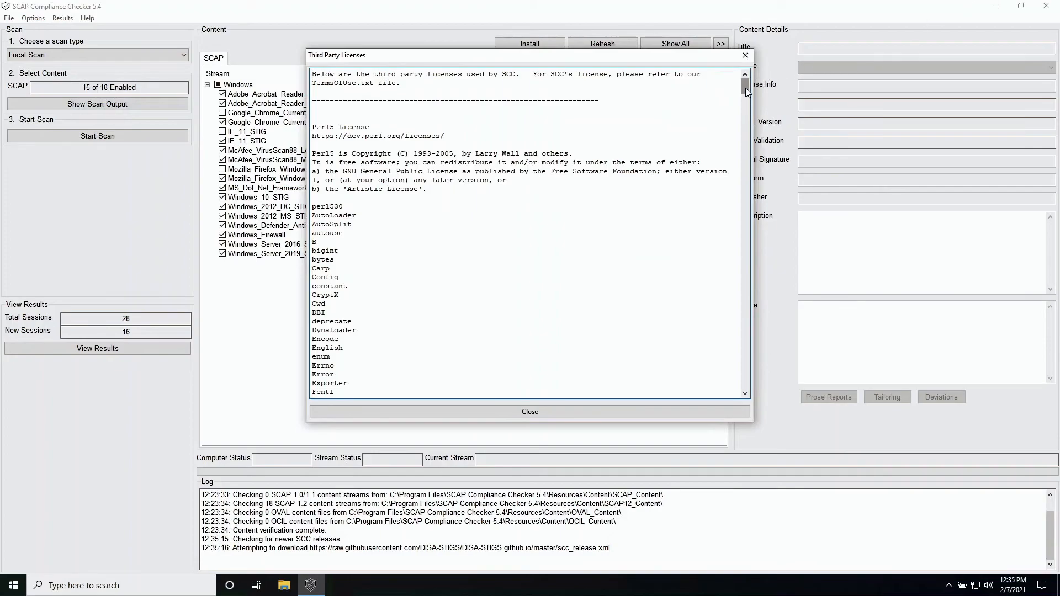
drag(745, 88, 717, 409)
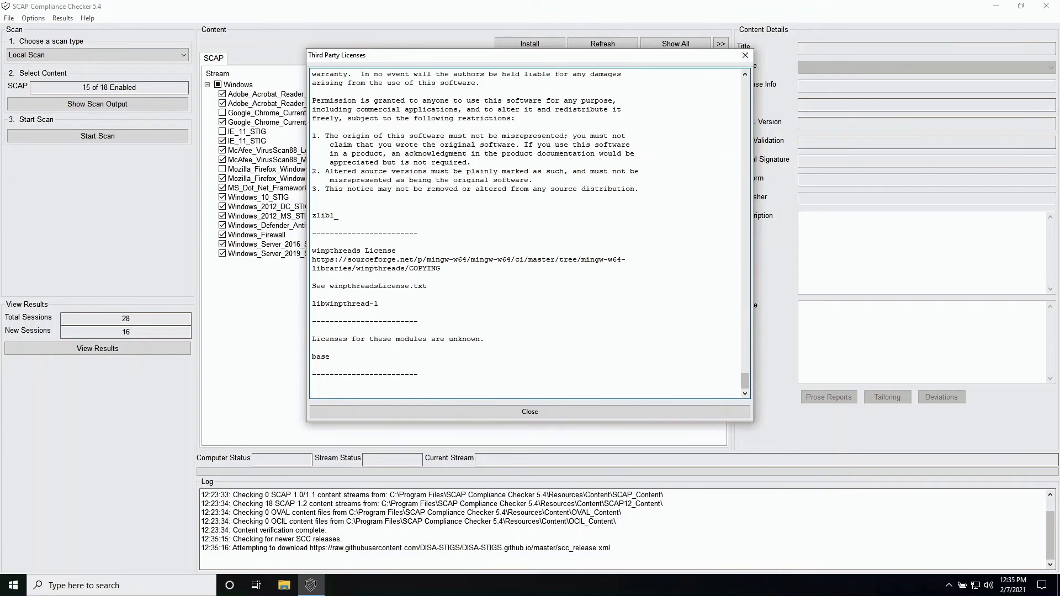
click(745, 58)
Open the About information for SCAP Compliance Checker and highlight the build number.
click(90, 20)
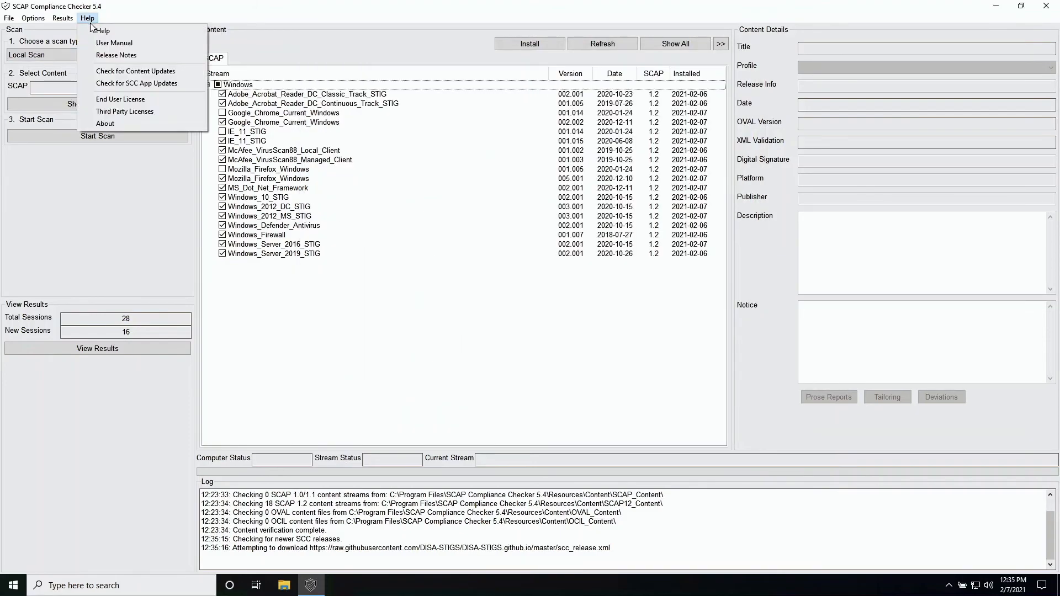
click(105, 123)
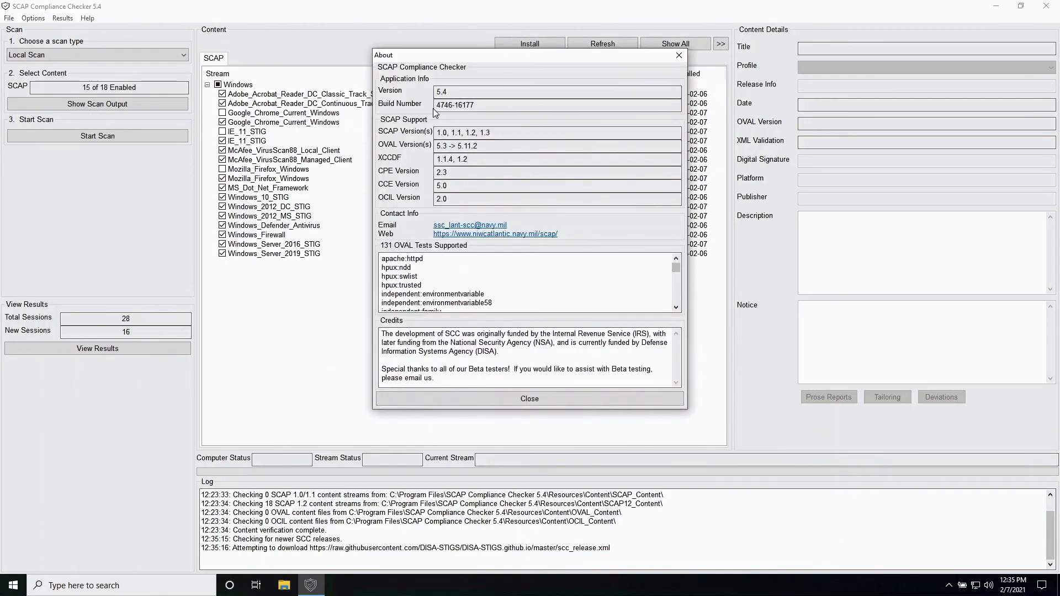
drag(478, 106, 440, 106)
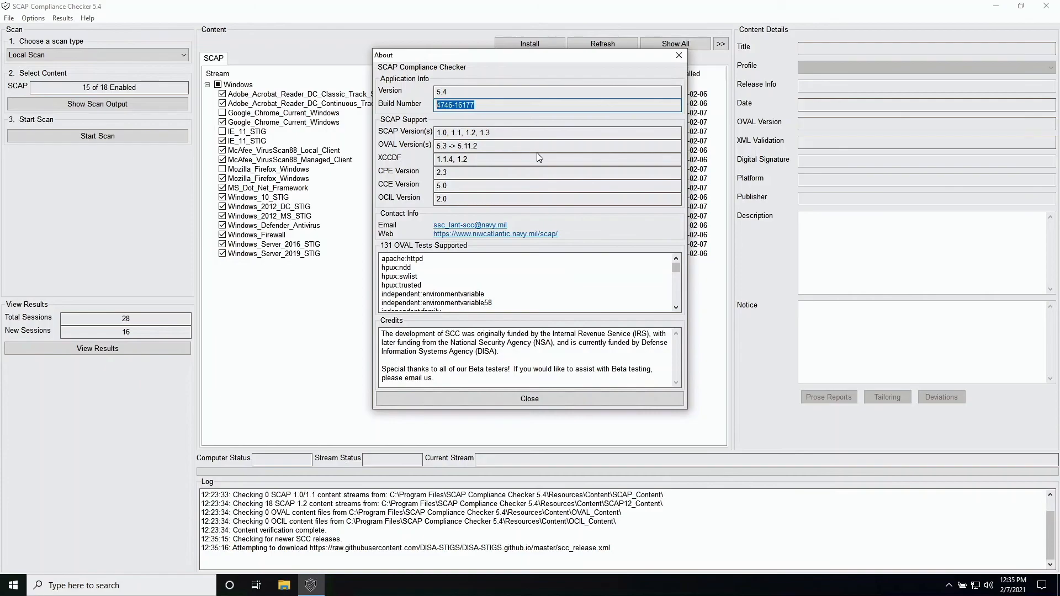